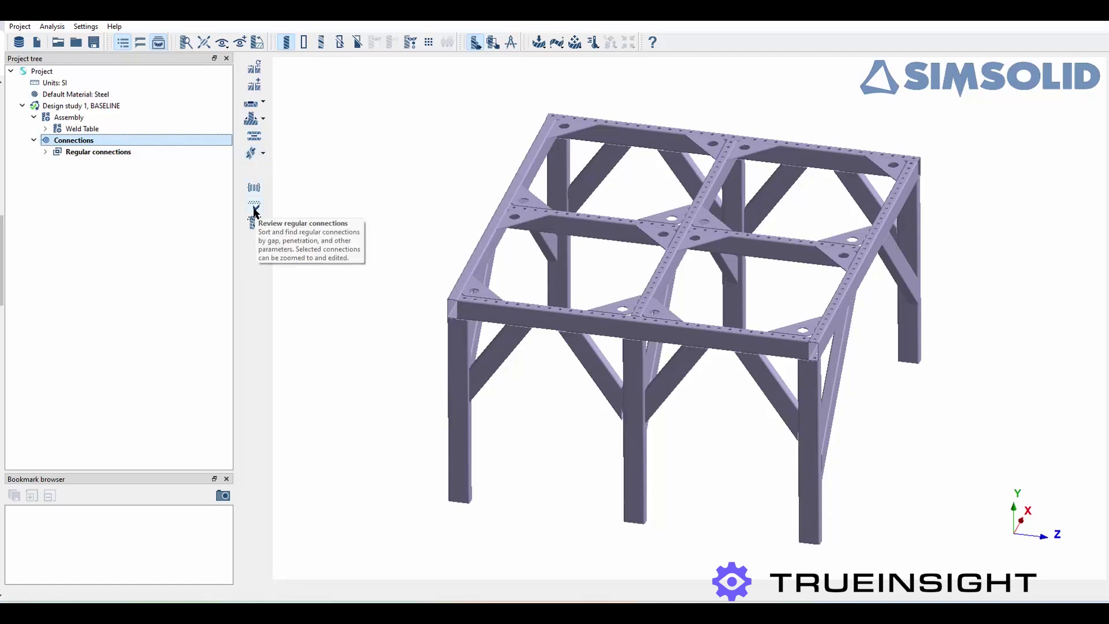
Create seam welds on the whole Weld Table assembly using the group weld method with automatic weld finding
click(263, 119)
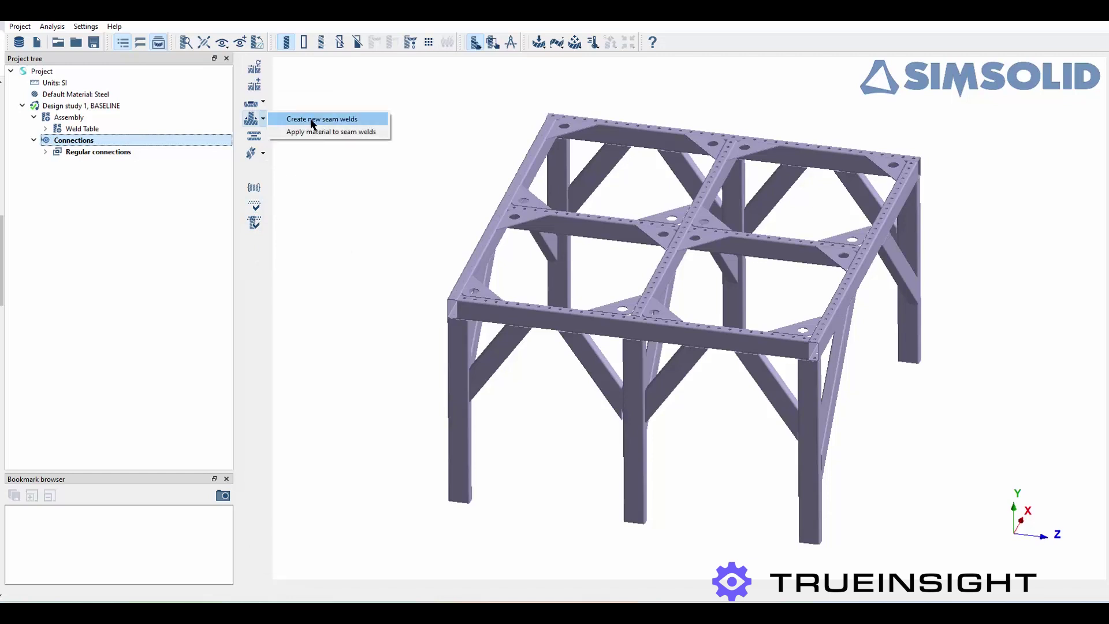
click(313, 119)
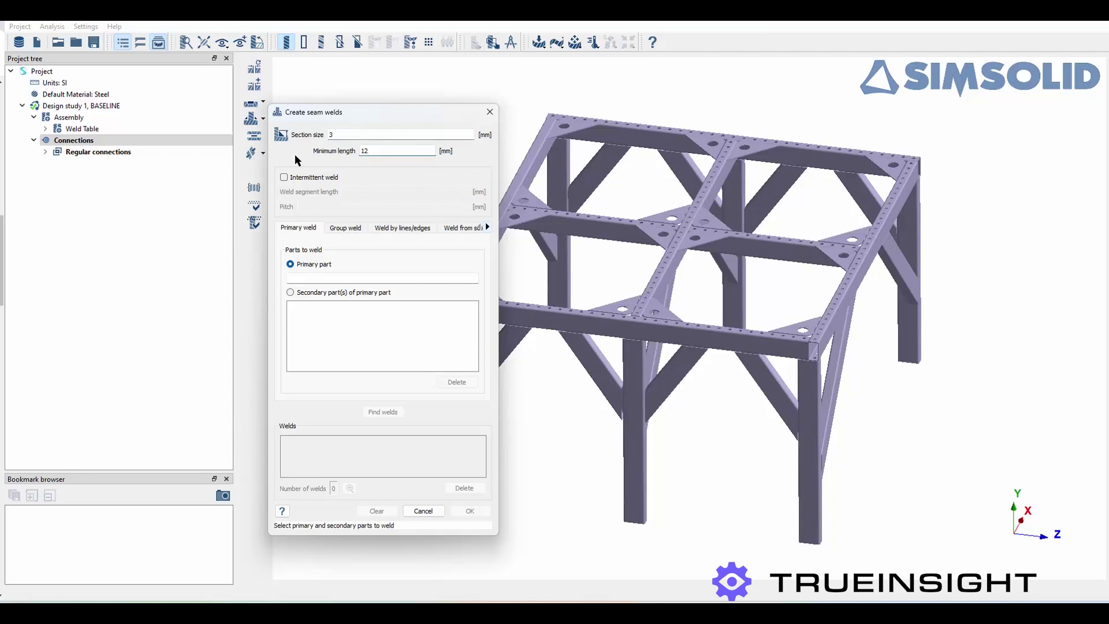
click(342, 229)
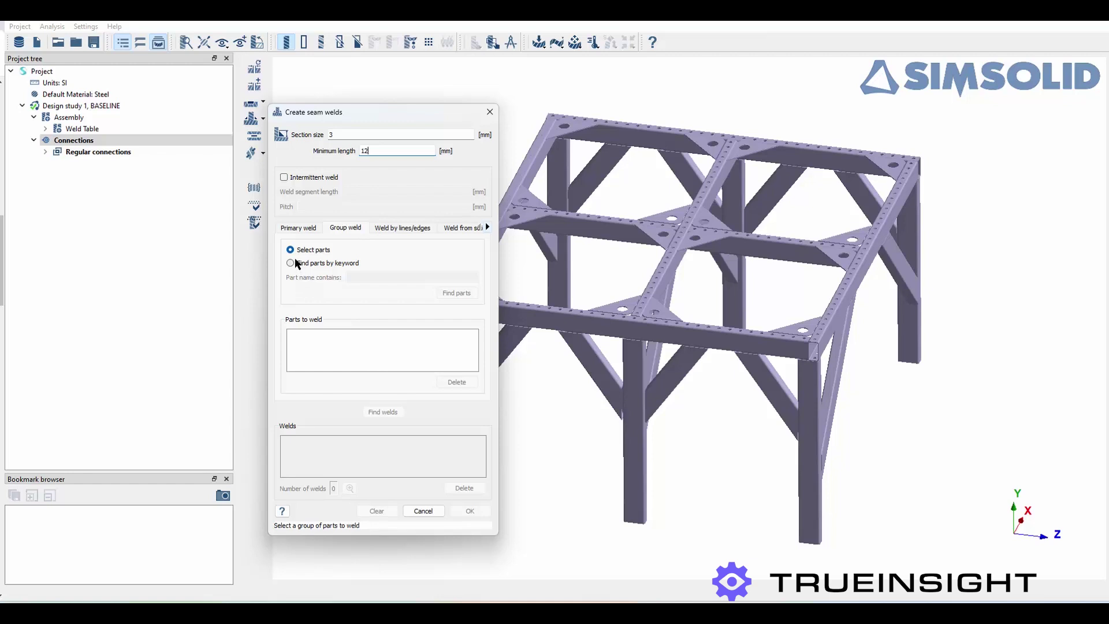
click(84, 128)
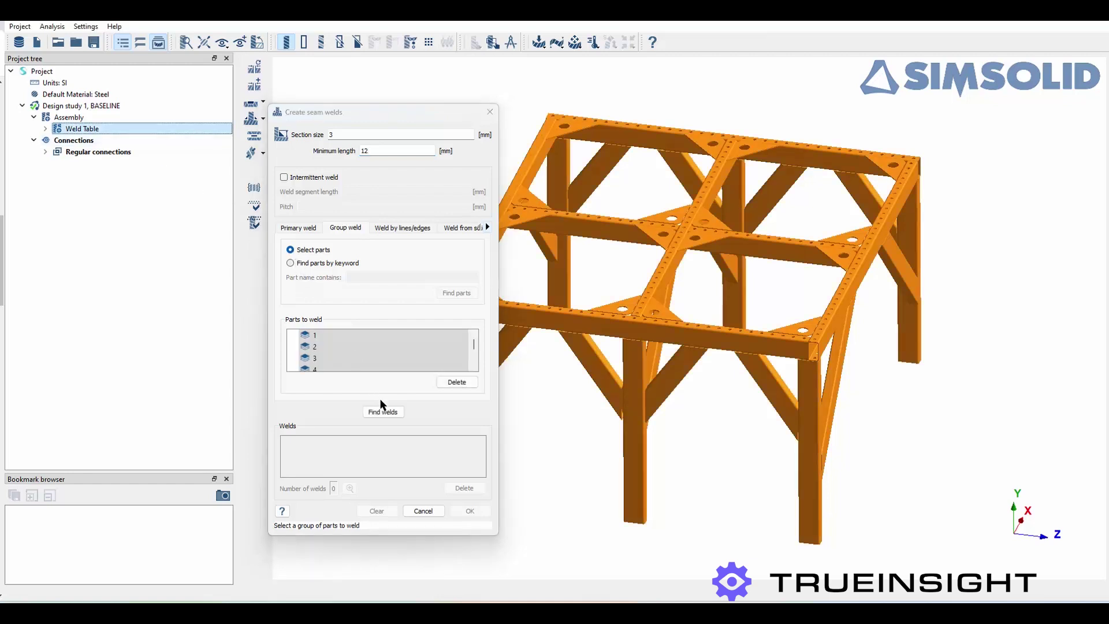
click(383, 411)
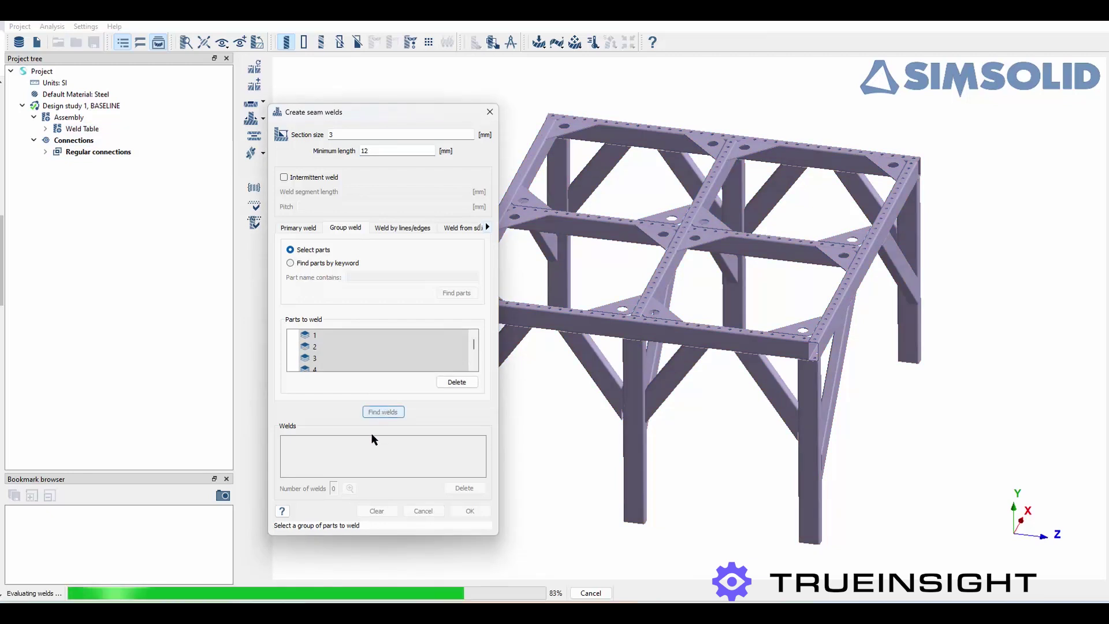
scroll(355, 454, down, 1)
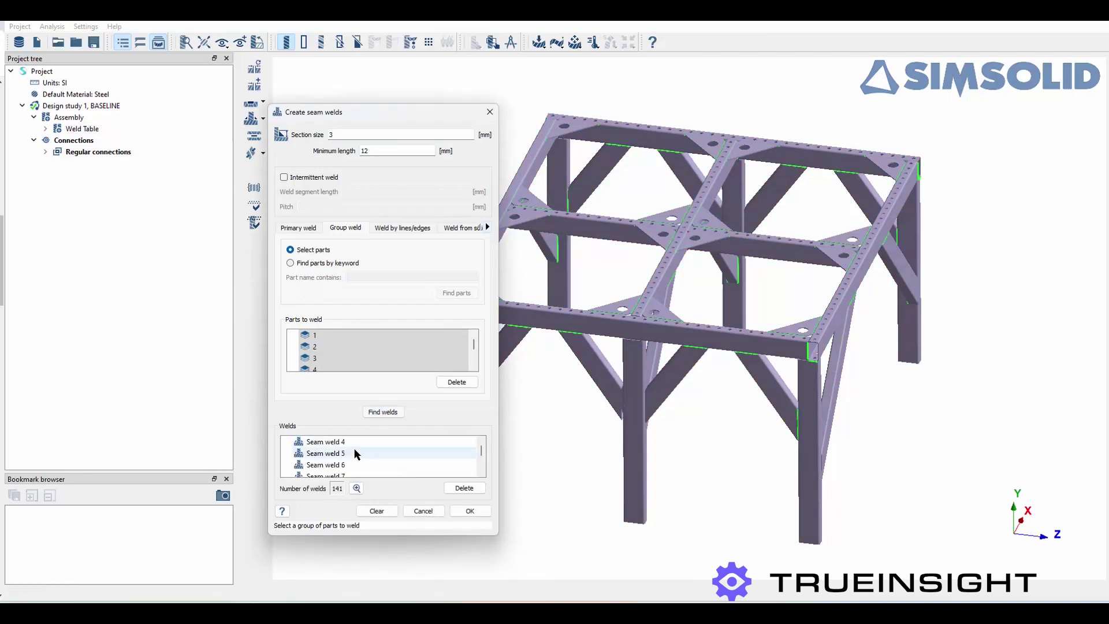
scroll(353, 453, down, 5)
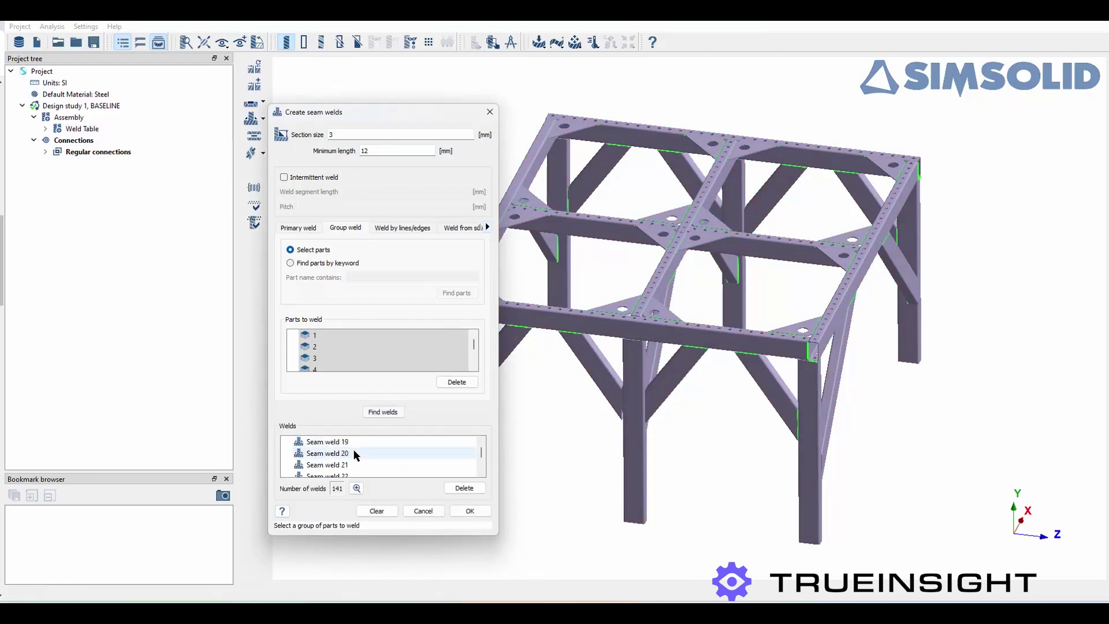
click(469, 509)
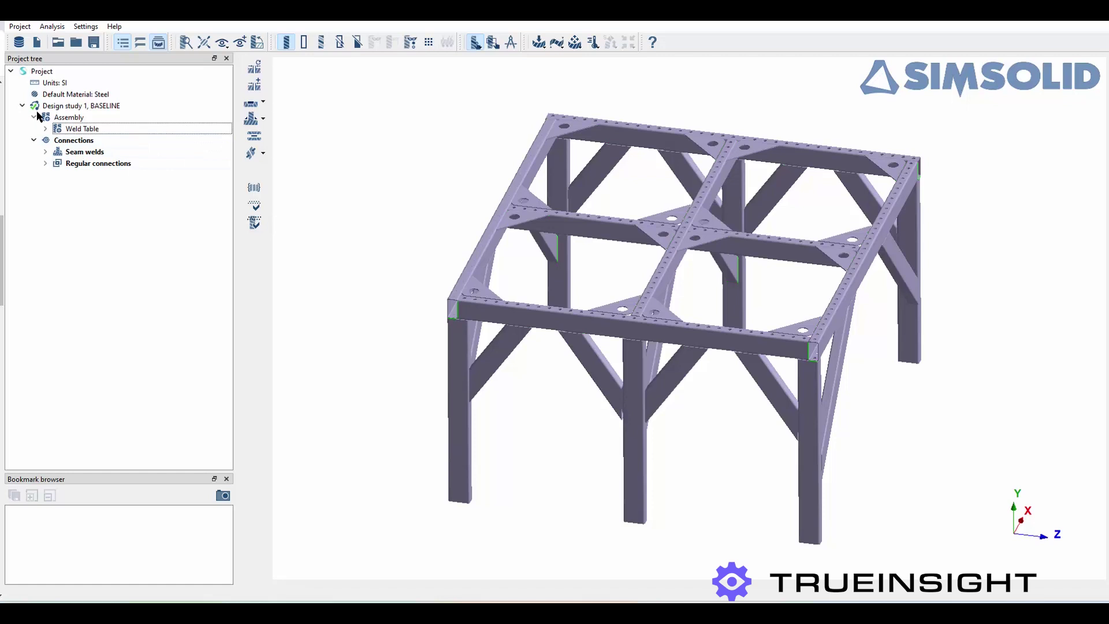
Add a structural linear analysis to the design study
click(55, 29)
mouse_move(72, 41)
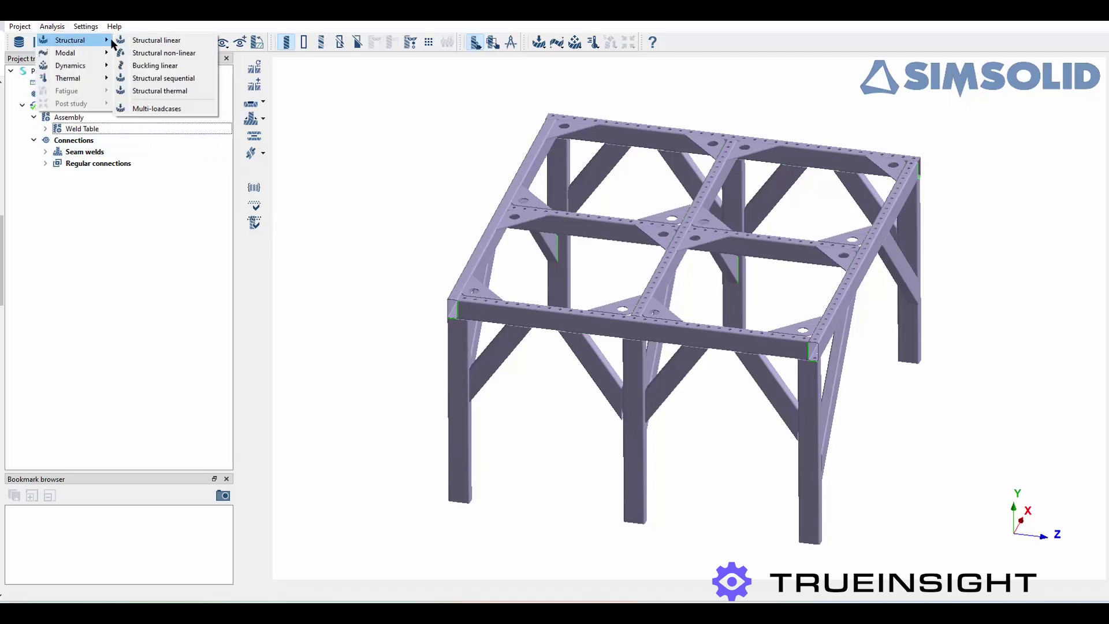
click(137, 39)
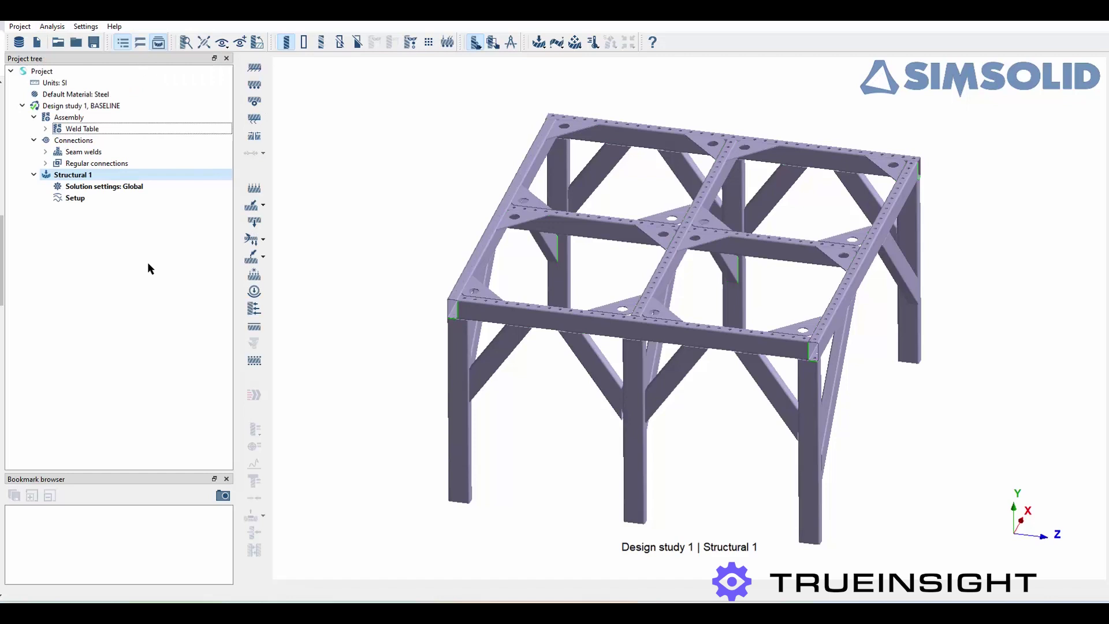
Start an immovable face constraint and select the bottom end faces of the three legs along one side of the table
click(258, 85)
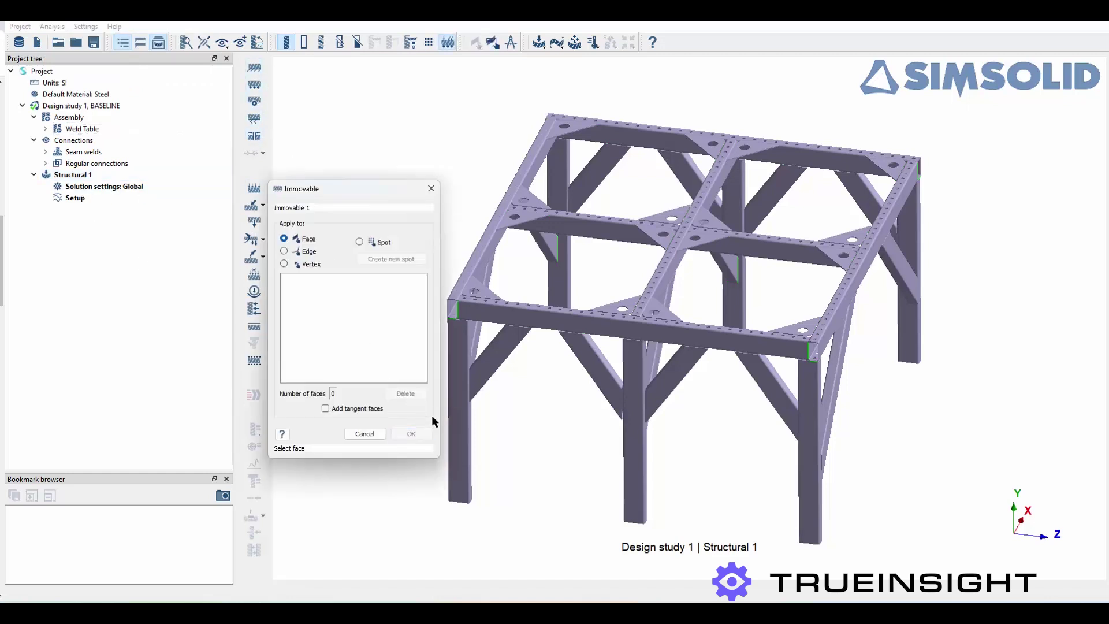
drag(729, 493, 924, 309)
scroll(963, 298, up, 7)
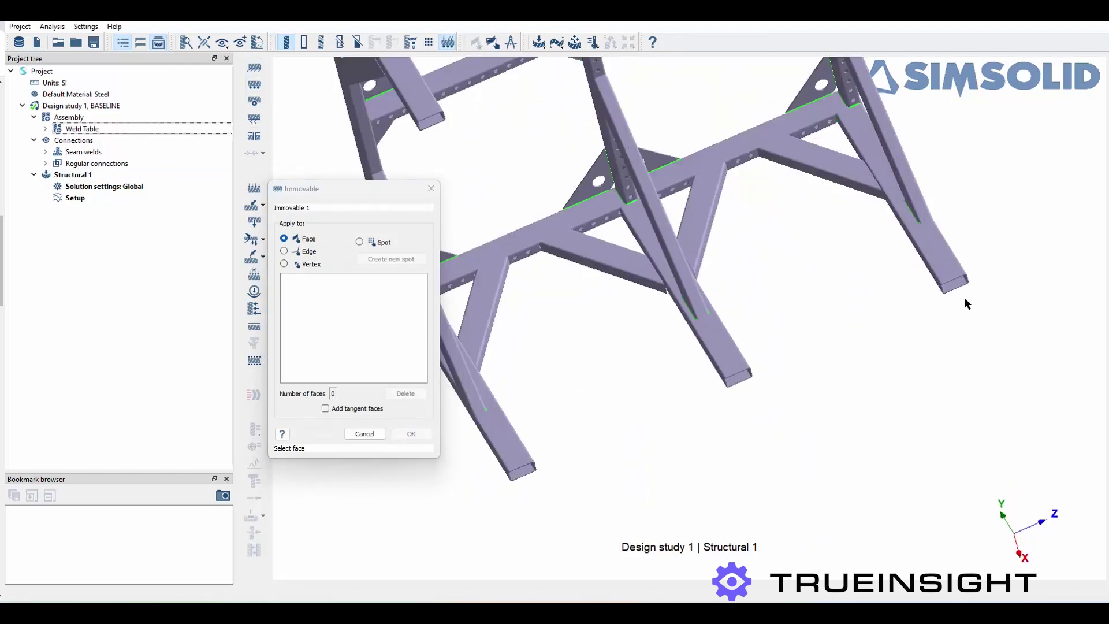
drag(1002, 292, 934, 346)
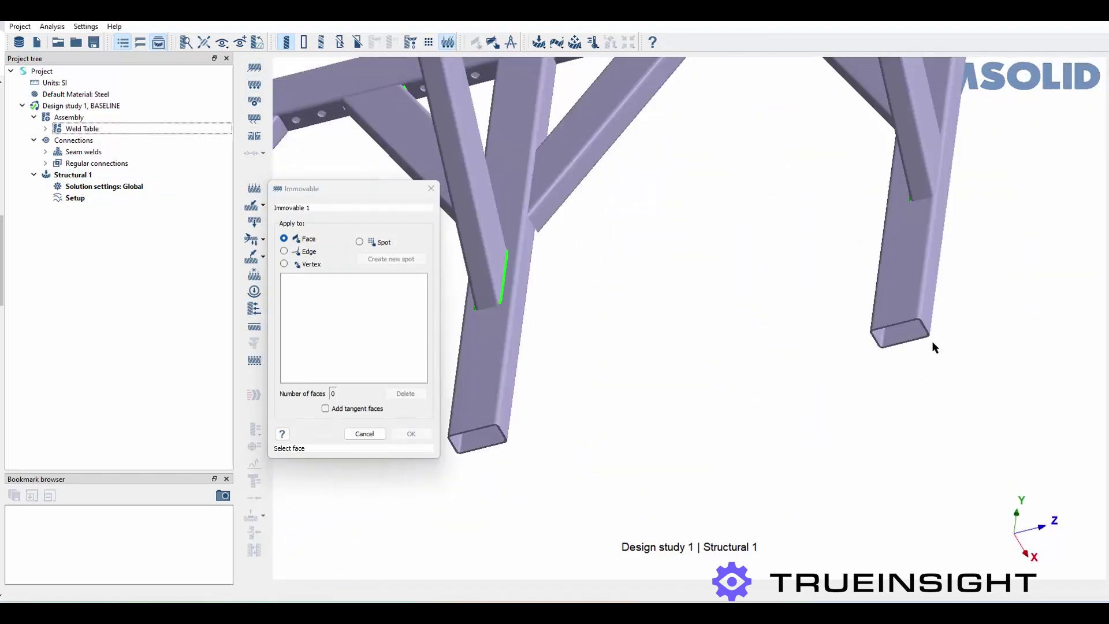
click(900, 333)
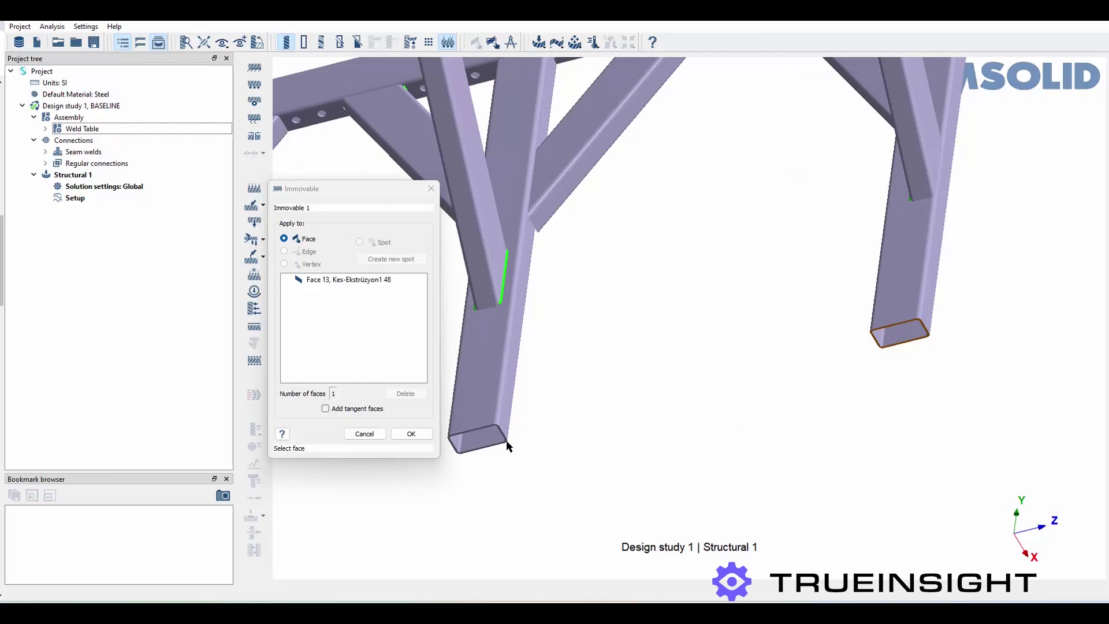
click(506, 443)
scroll(1013, 397, down, 5)
scroll(581, 488, up, 8)
click(582, 485)
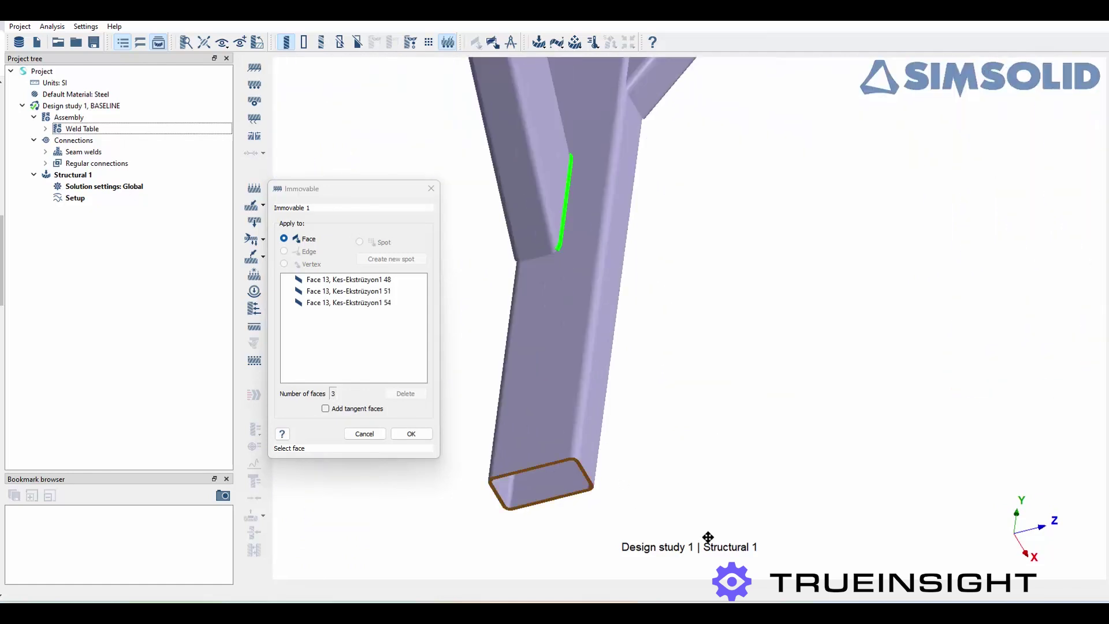
Add the bottom end faces of the three legs on the opposite side to the immovable constraint and create it
scroll(708, 537, down, 6)
right_drag(775, 332, 771, 560)
scroll(492, 263, up, 4)
click(501, 299)
right_drag(747, 387, 832, 502)
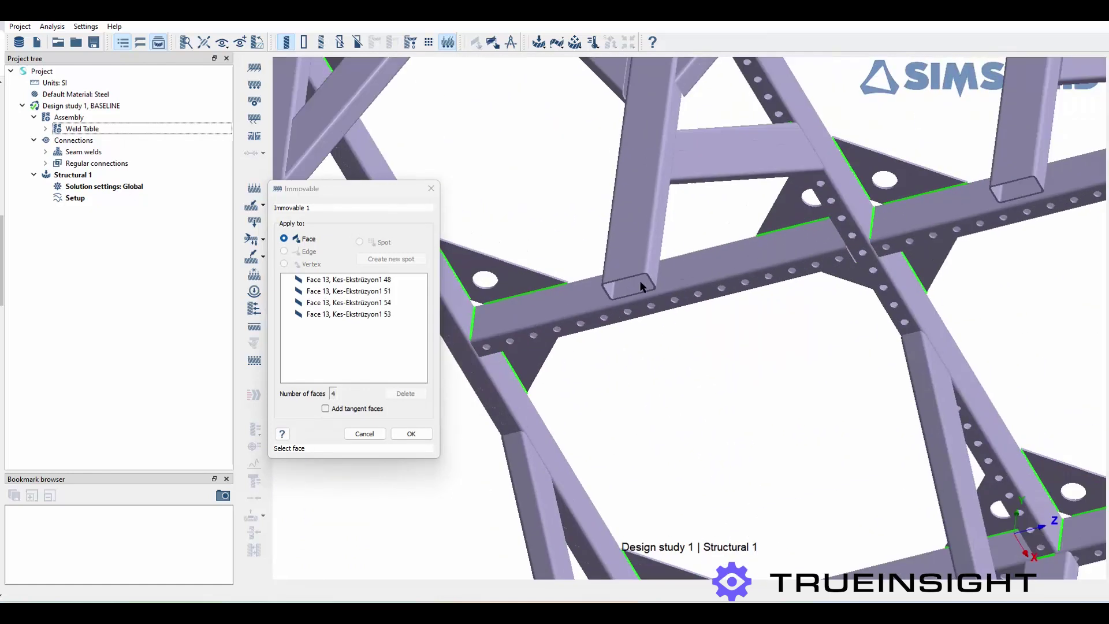
scroll(639, 283, up, 7)
click(662, 278)
drag(693, 324, 665, 324)
drag(578, 265, 772, 314)
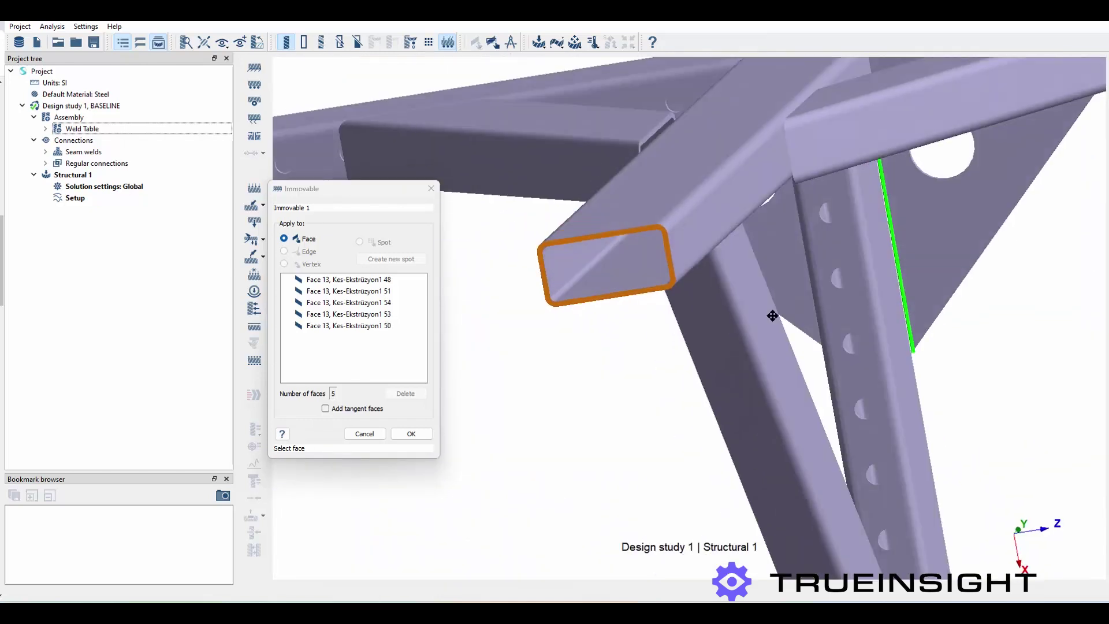
scroll(774, 315, down, 6)
scroll(805, 315, up, 6)
click(805, 316)
click(411, 433)
Start a Force/Displacement load applied to the existing spot at the centre of the tabletop frame
scroll(456, 382, down, 7)
right_drag(520, 283, 866, 133)
drag(711, 231, 703, 390)
scroll(703, 393, down, 2)
scroll(703, 392, down, 6)
drag(647, 312, 638, 350)
right_drag(545, 339, 499, 483)
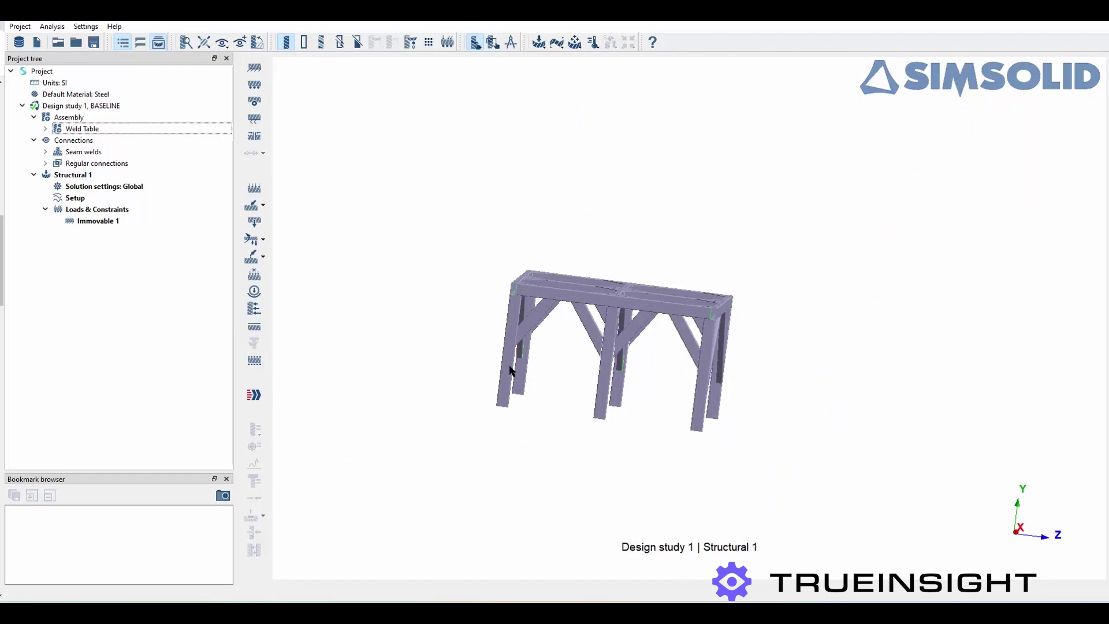
drag(511, 370, 488, 390)
scroll(662, 280, up, 3)
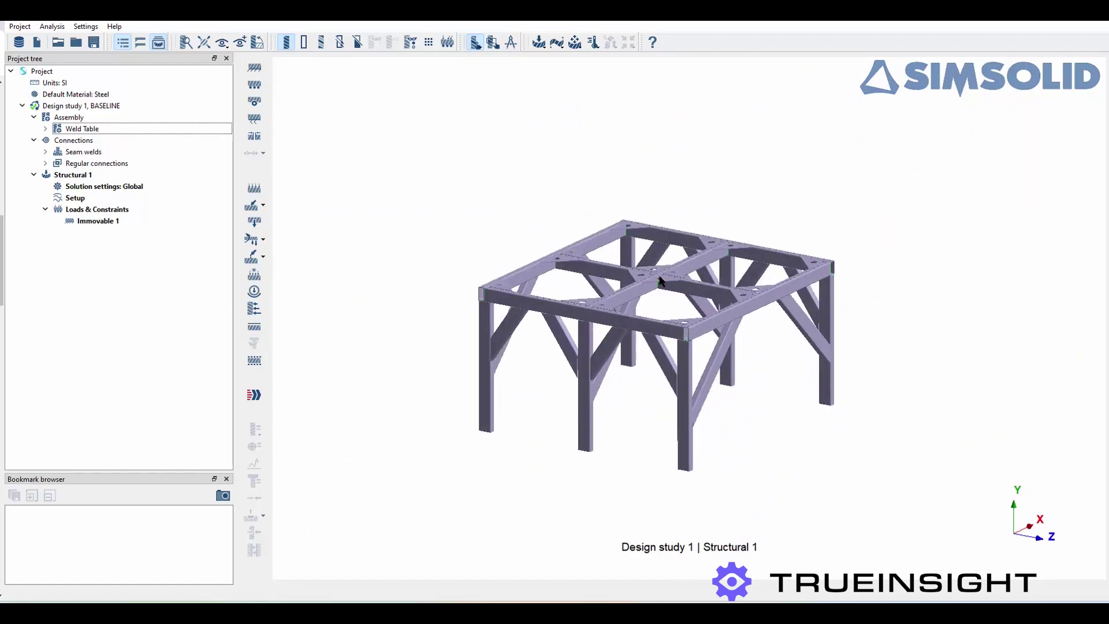
scroll(661, 282, up, 10)
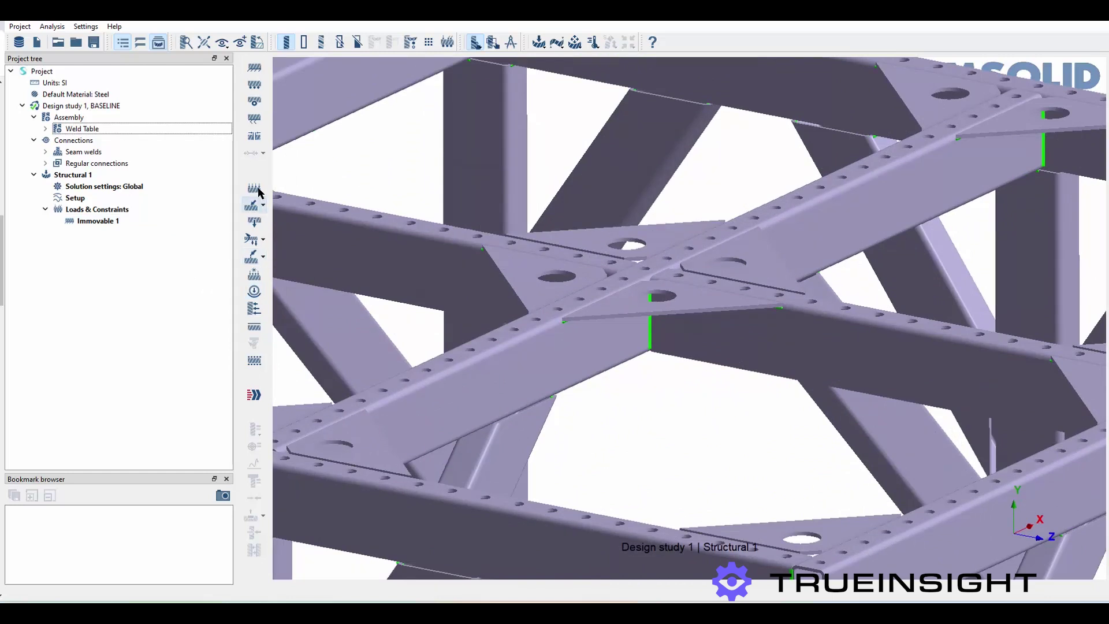
click(258, 207)
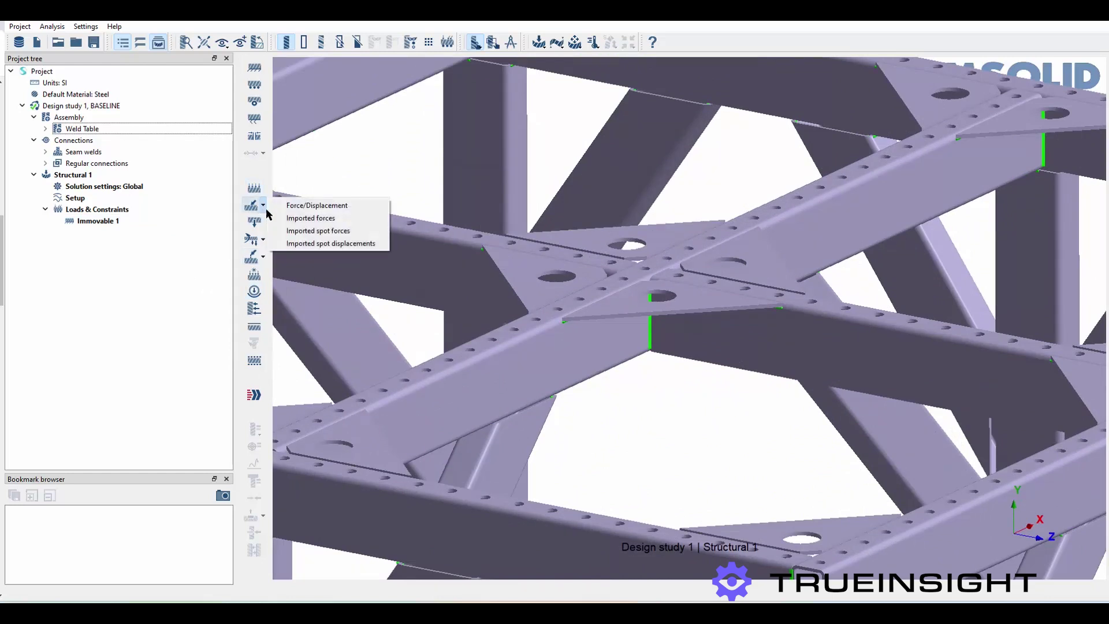
click(305, 208)
click(360, 165)
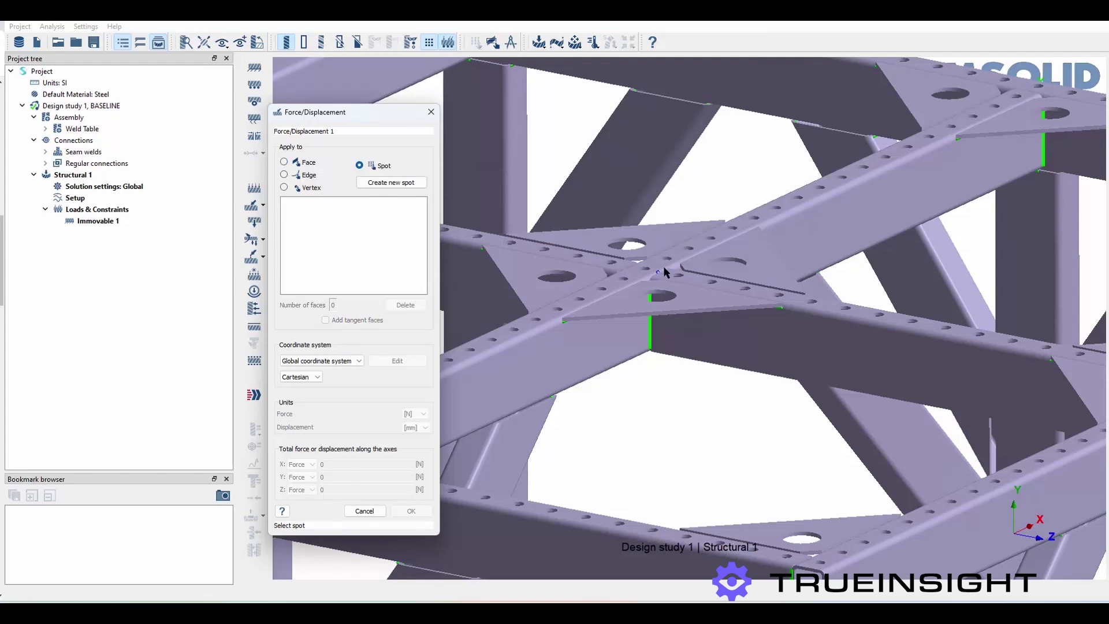
click(661, 270)
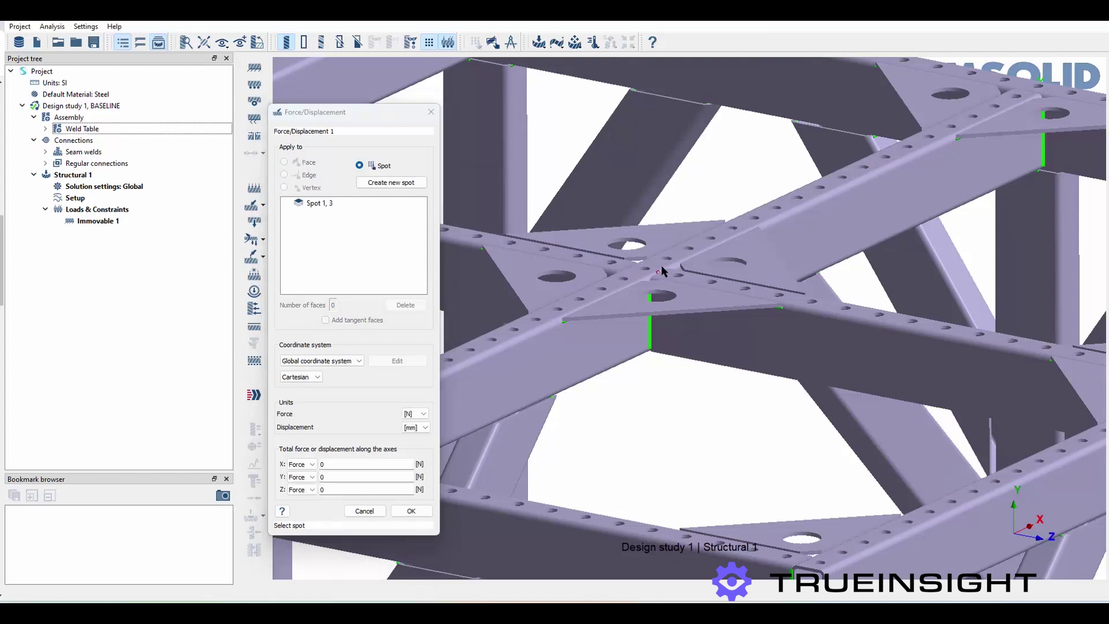
Set the spot load's Y force to -5000 N and create the load
double_click(346, 477)
key(BackSpace)
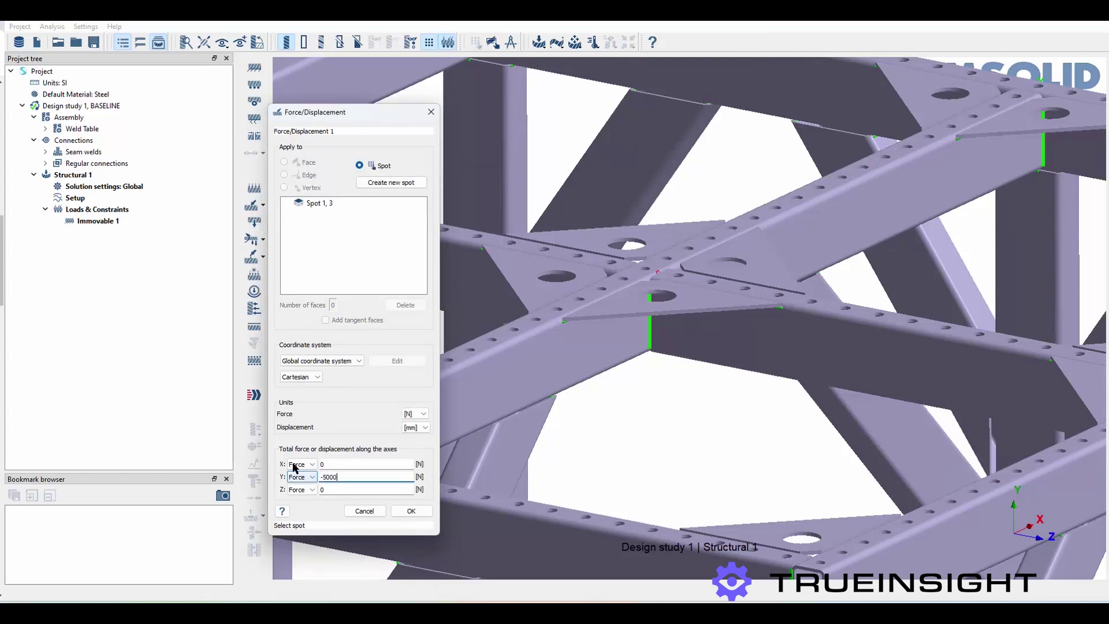
scroll(664, 269, up, 3)
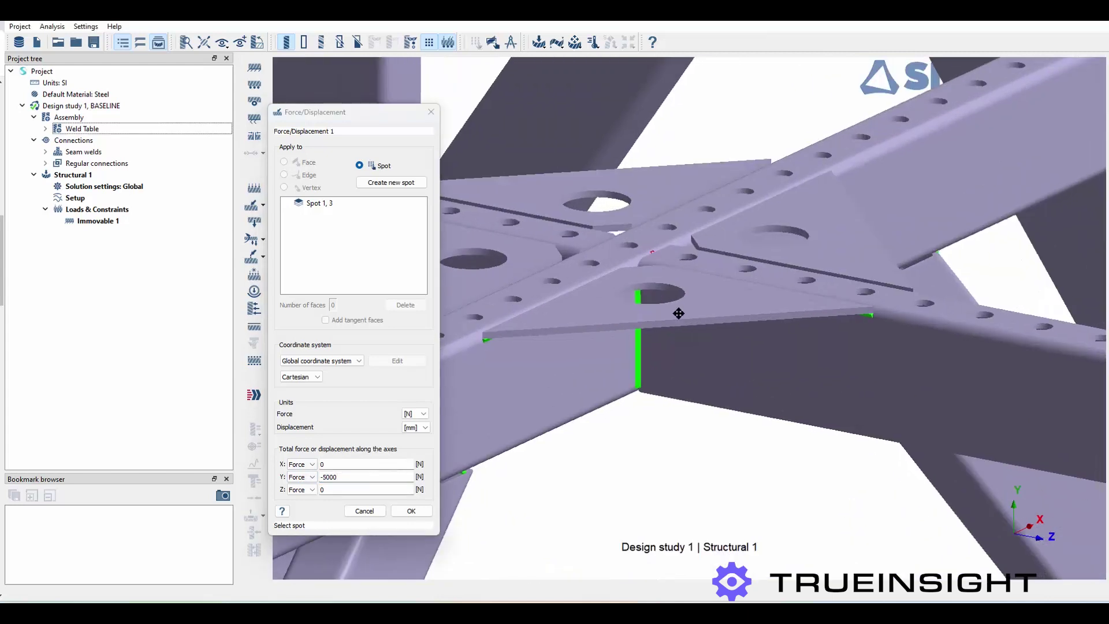
mouse_move(678, 314)
mouse_down()
mouse_move(681, 330)
mouse_move(670, 319)
mouse_up()
click(357, 477)
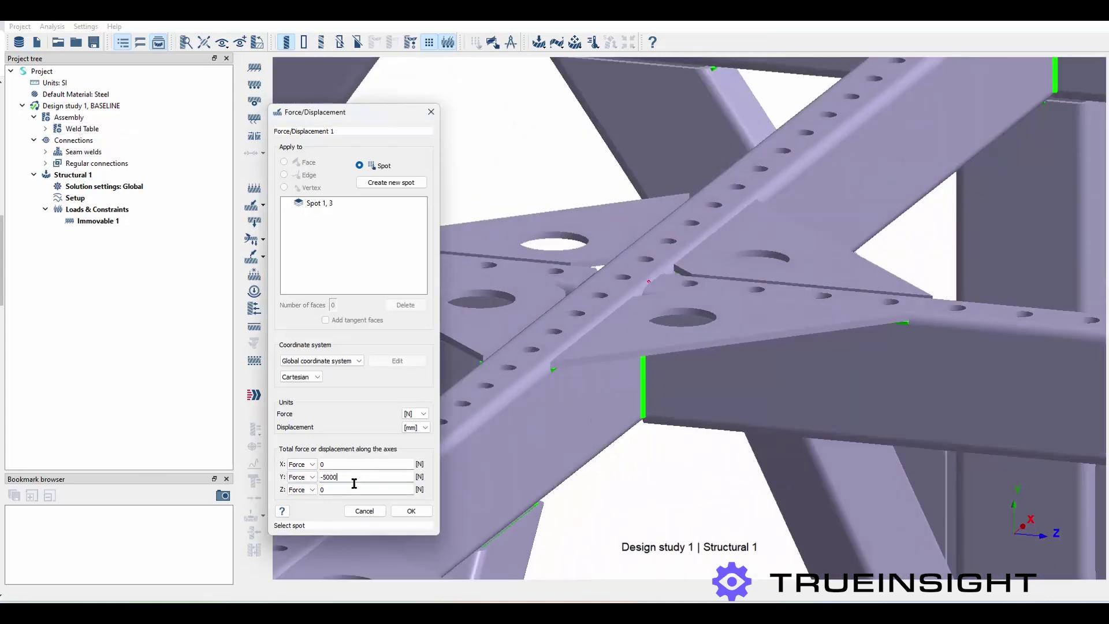
click(411, 510)
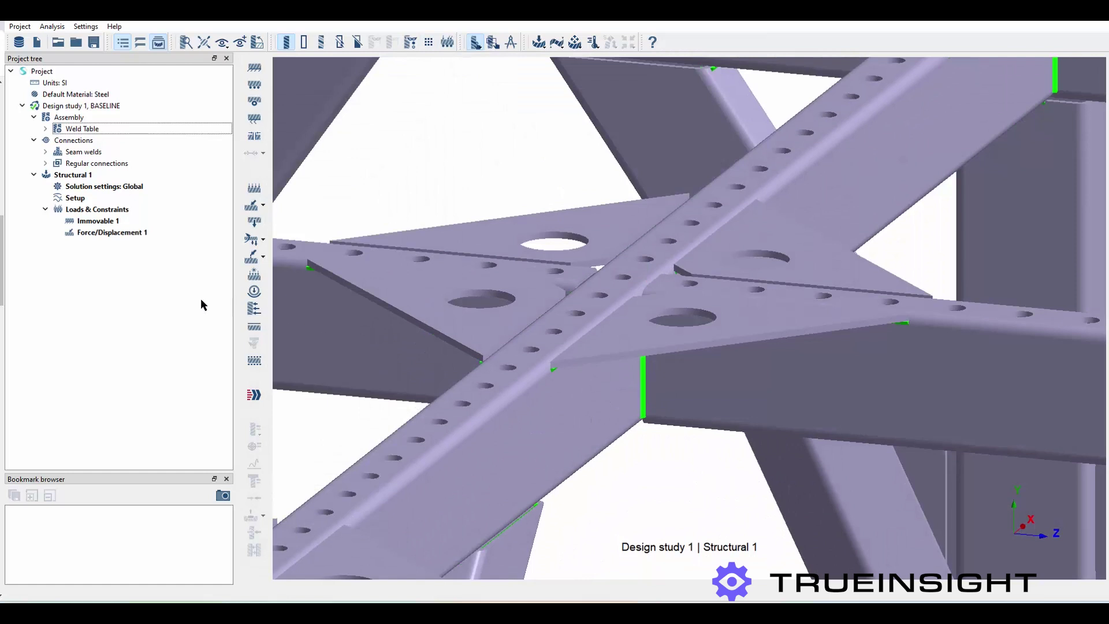
Solve the structural analysis and display the Von Mises stress contour on the table
click(260, 395)
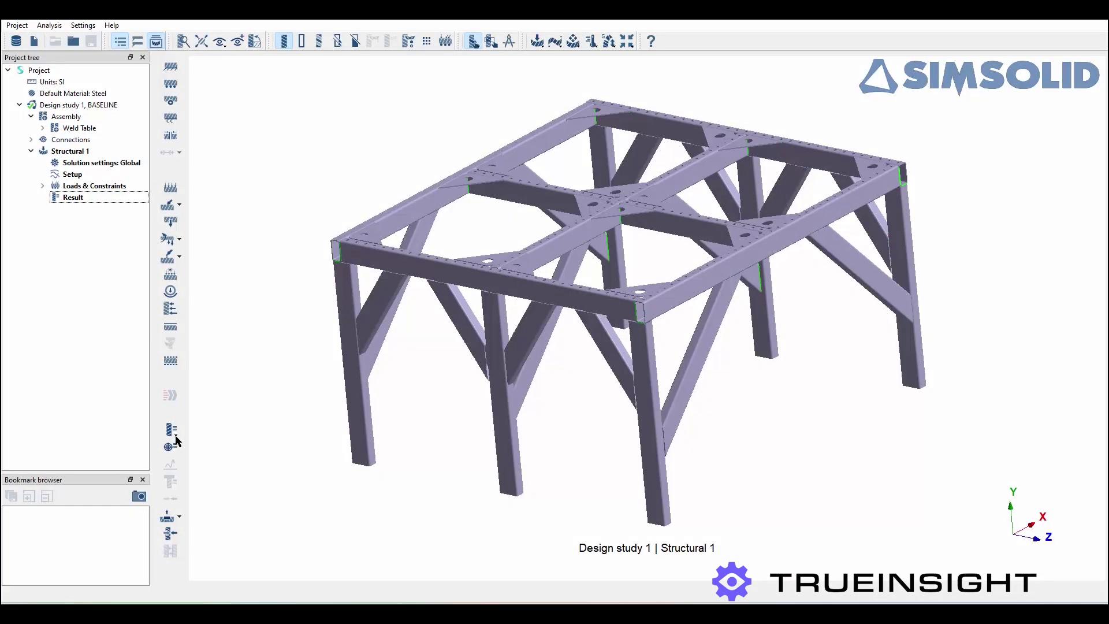
click(176, 436)
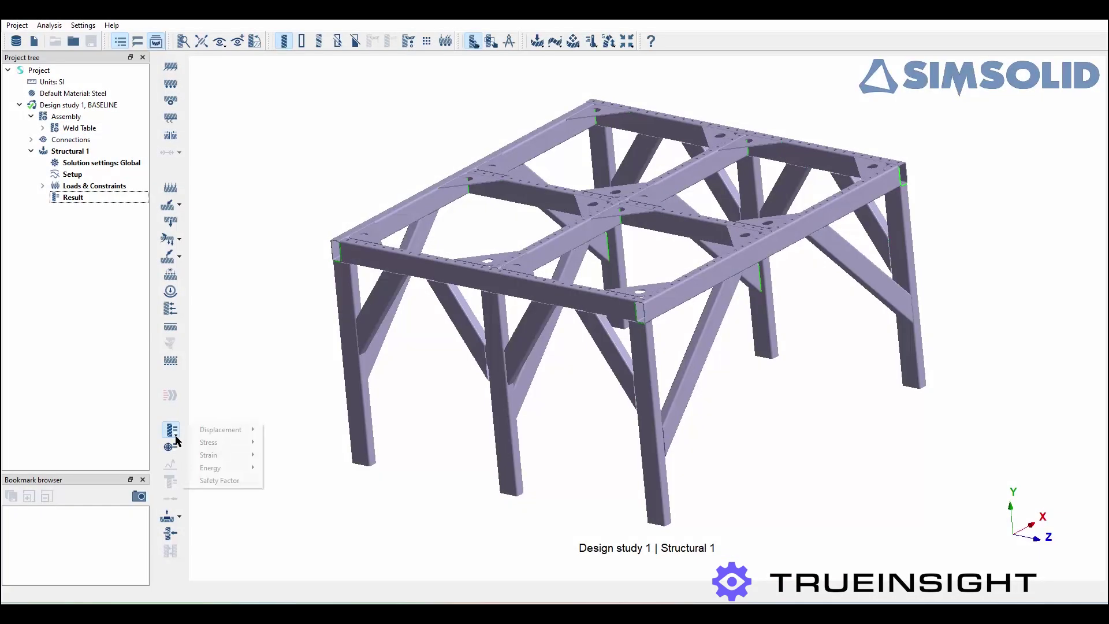
mouse_move(221, 435)
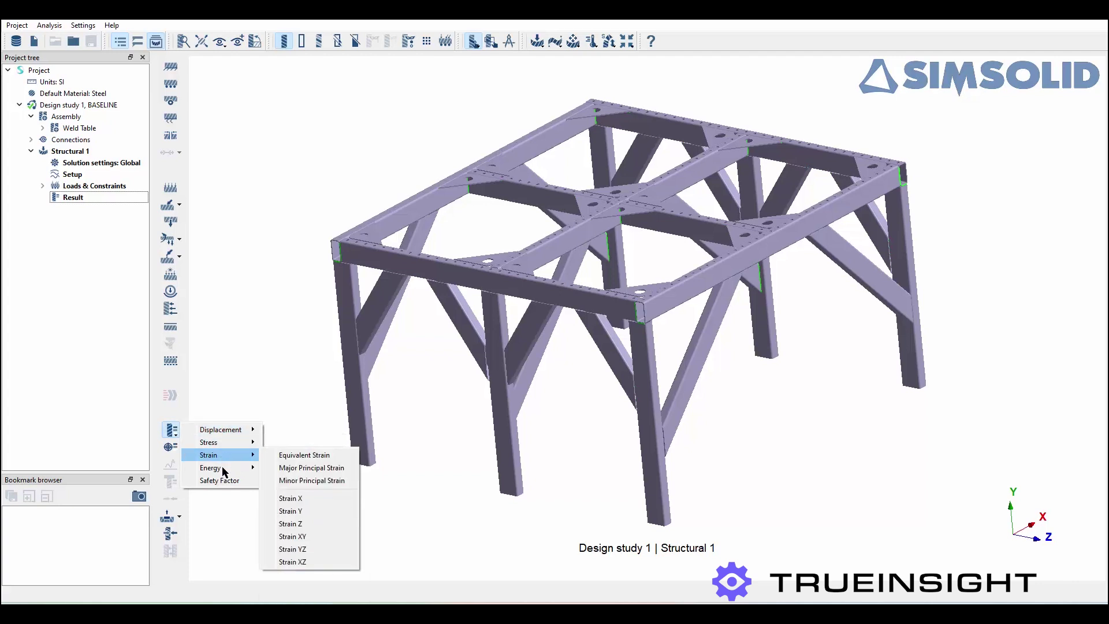
mouse_move(223, 469)
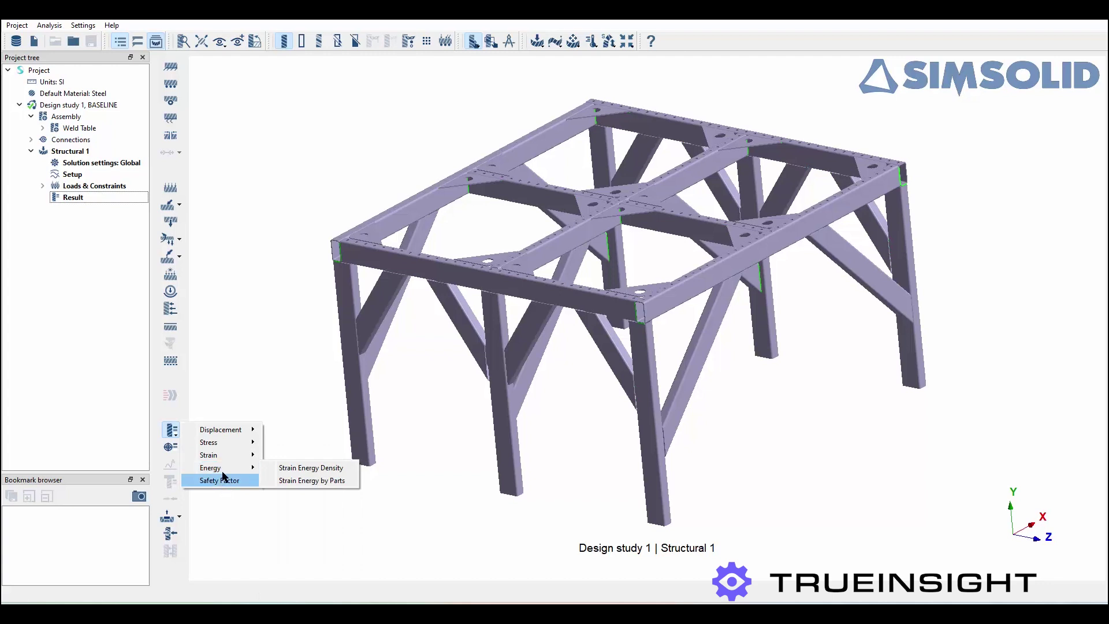
click(285, 443)
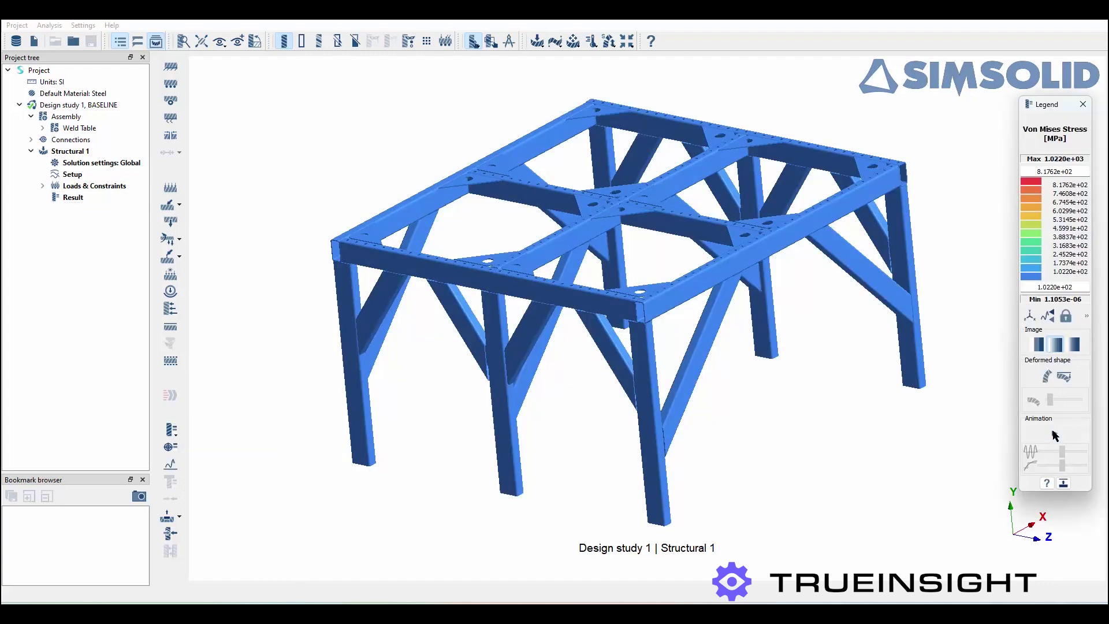
Play and stop the stress result animation and examine the central joint of the tabletop frame up close
click(1052, 434)
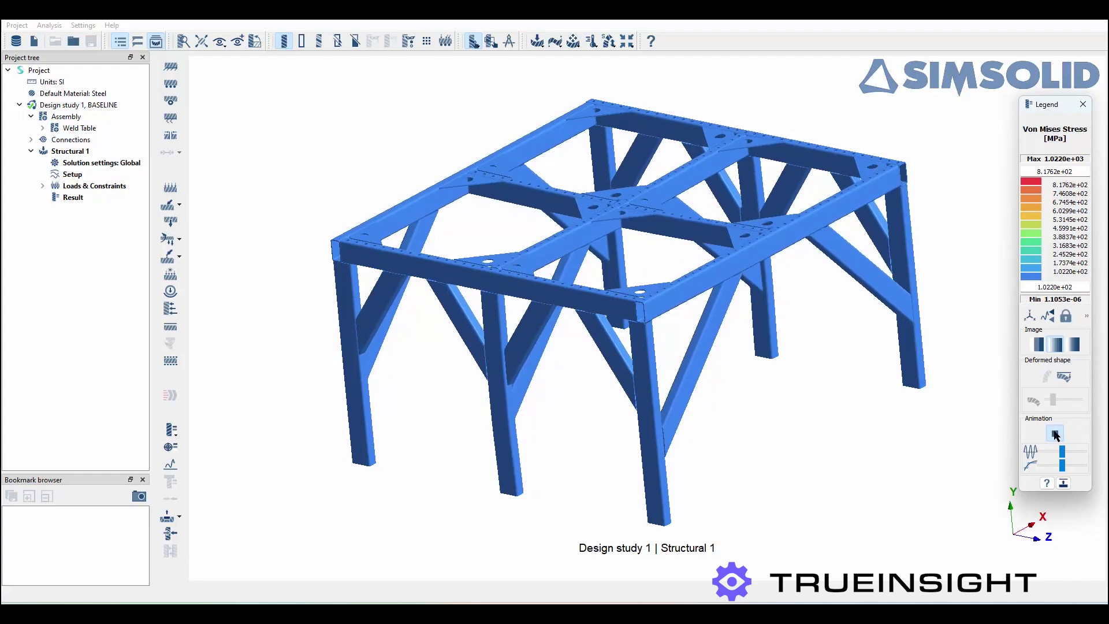
click(1055, 434)
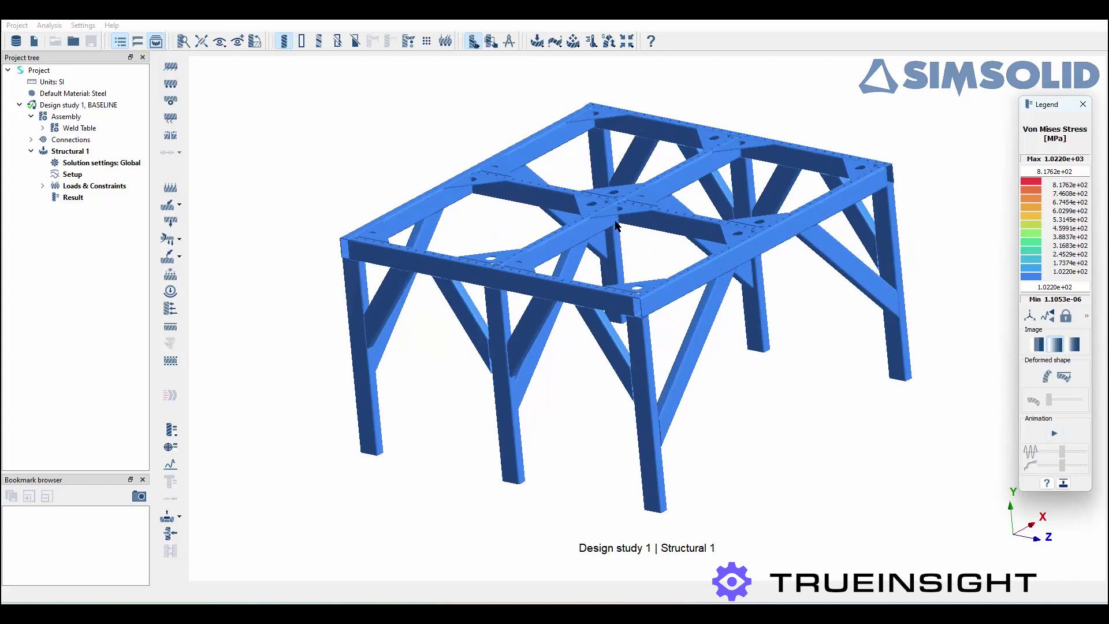
scroll(615, 225, up, 10)
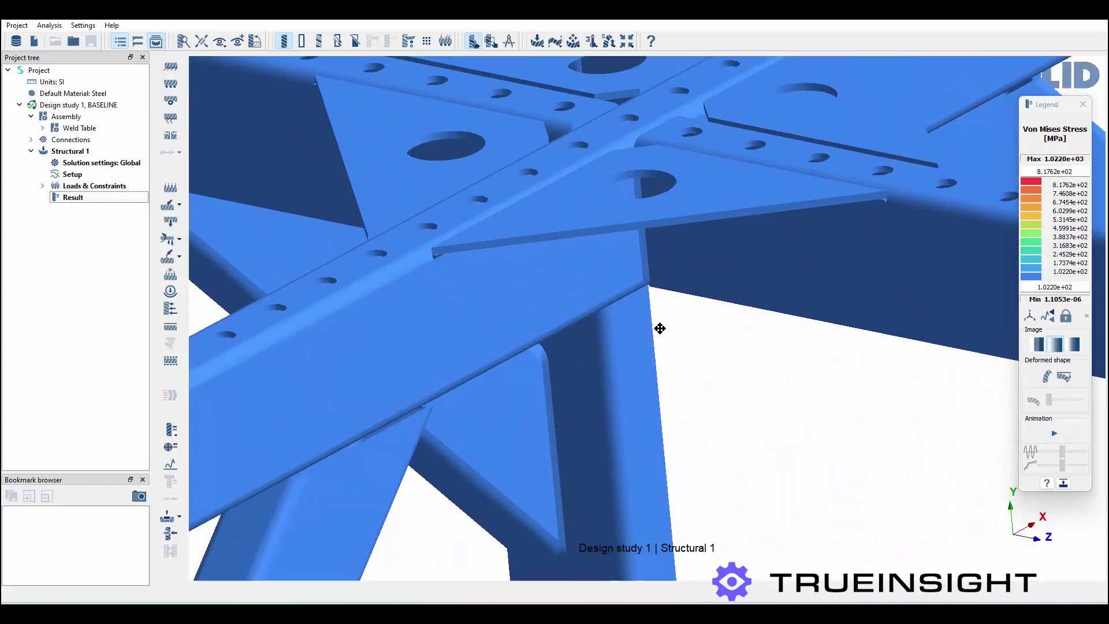
Compare the stress contour at the central joint's weld corner in continuous and banded colouring, ending on the coarse colour bands
scroll(660, 328, up, 8)
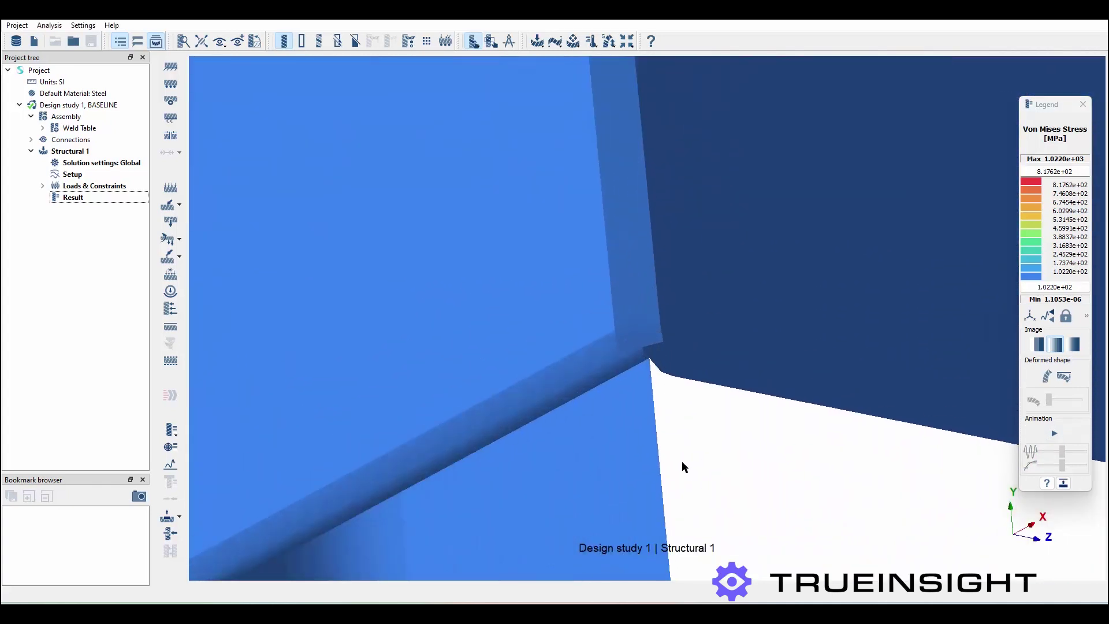
scroll(678, 439, up, 3)
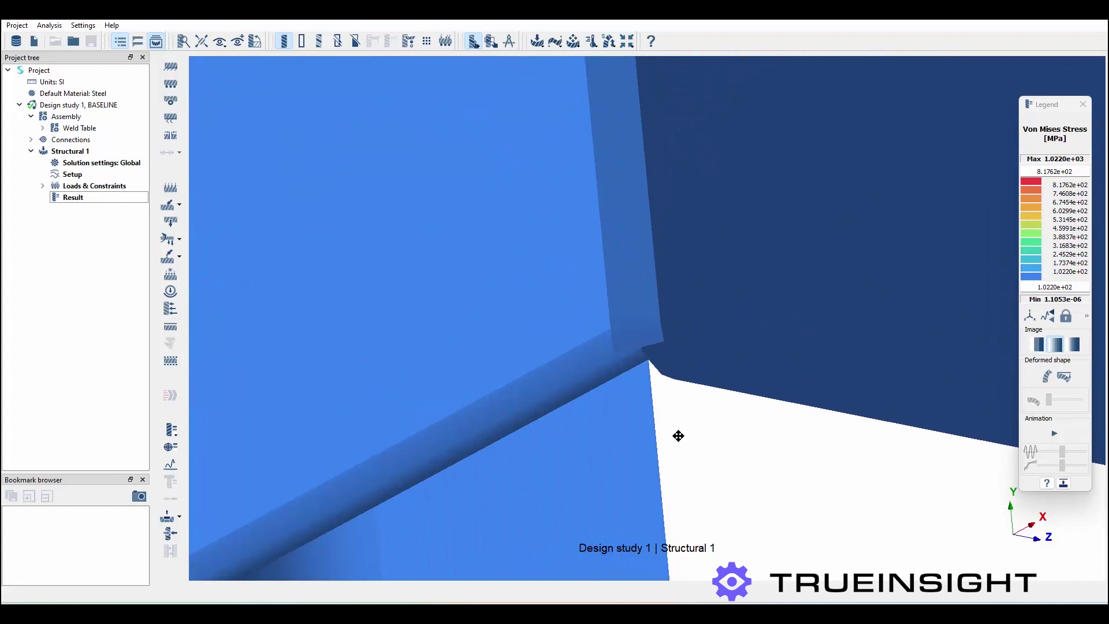
click(1073, 345)
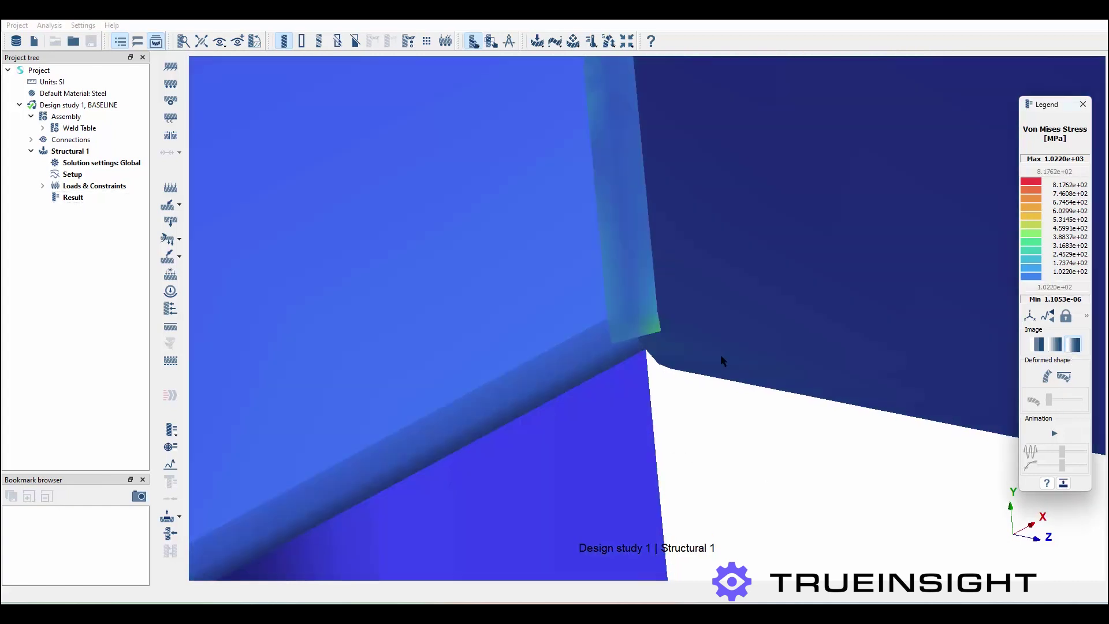
click(1042, 345)
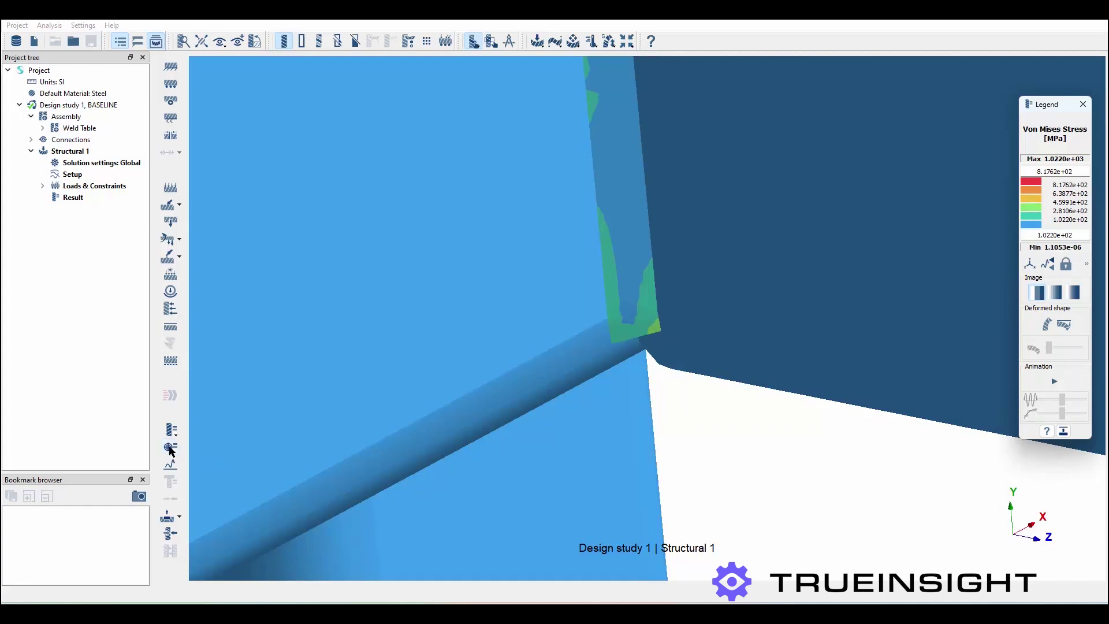
Probe the Von Mises stress at two points near the lower end of the joint's vertical weld
click(171, 449)
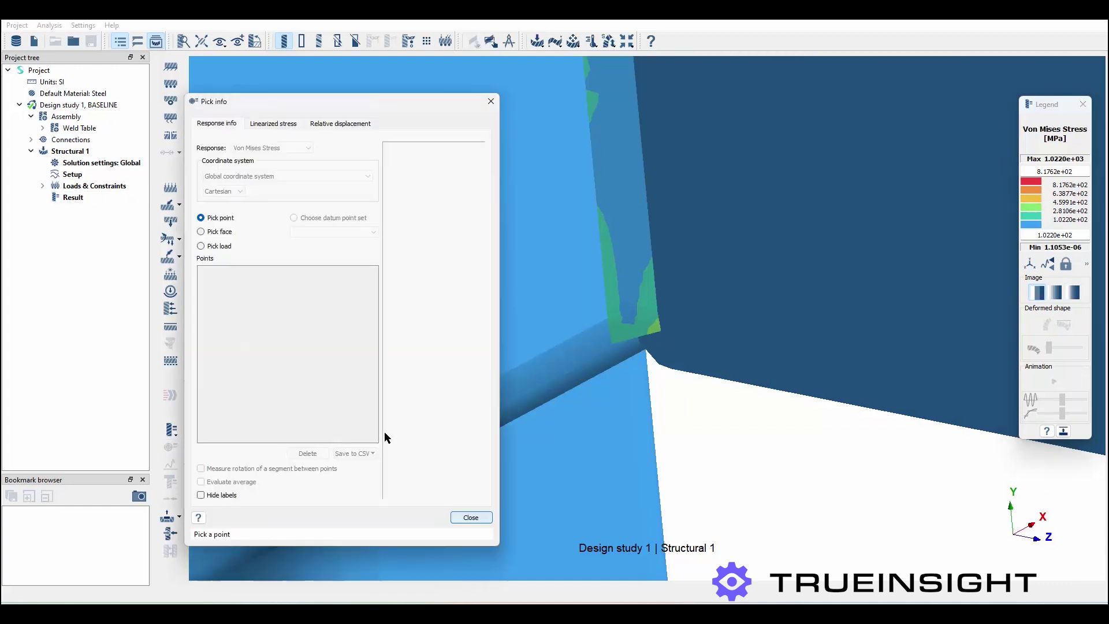
click(656, 328)
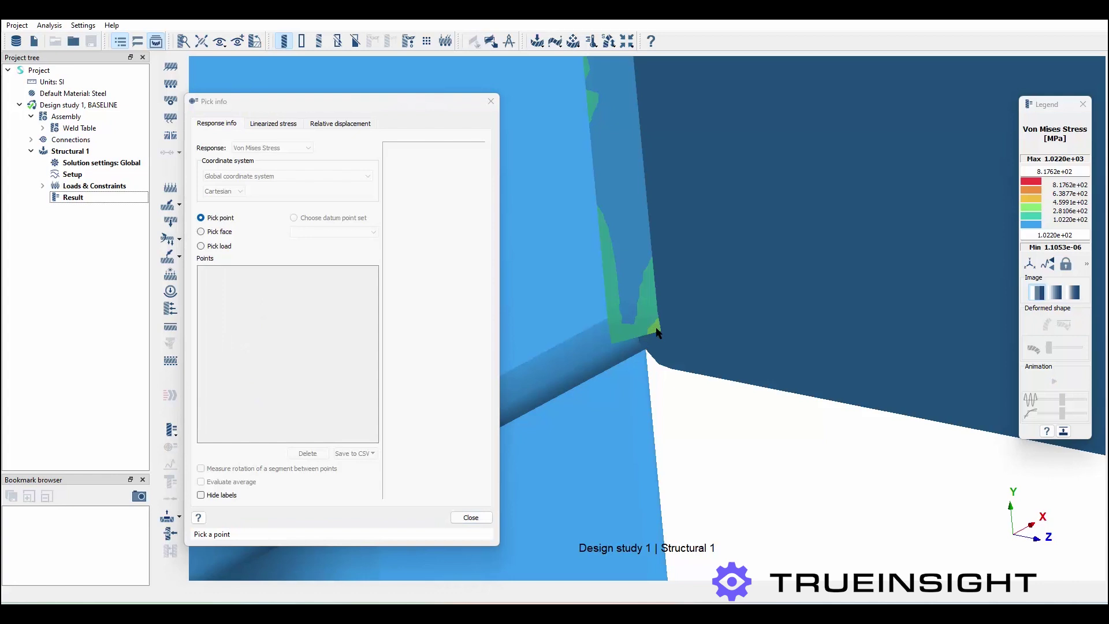
click(646, 287)
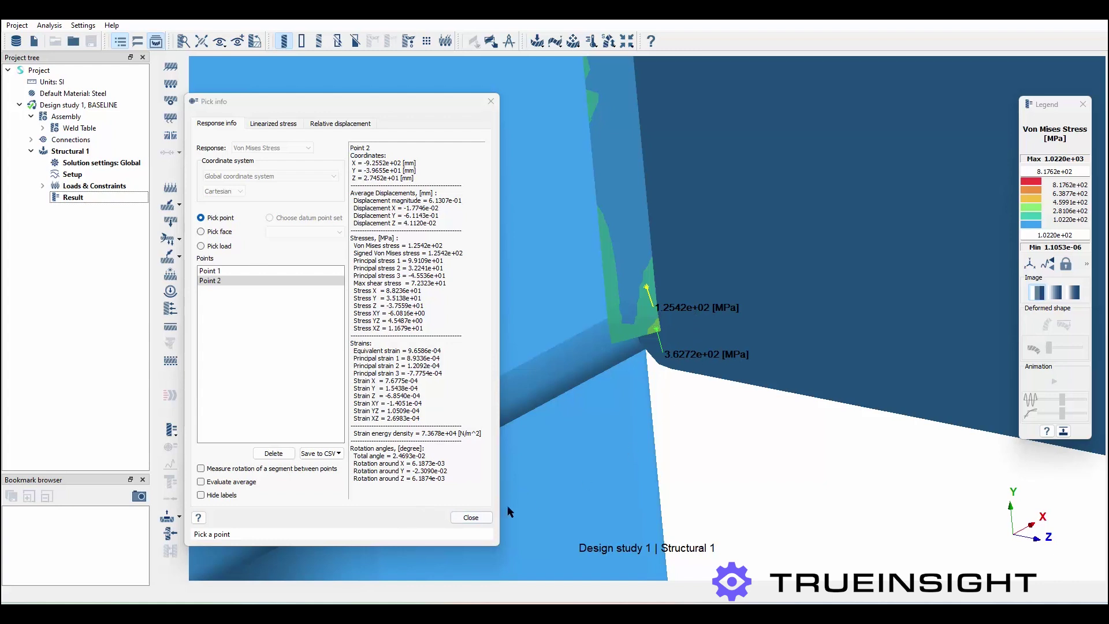
click(471, 518)
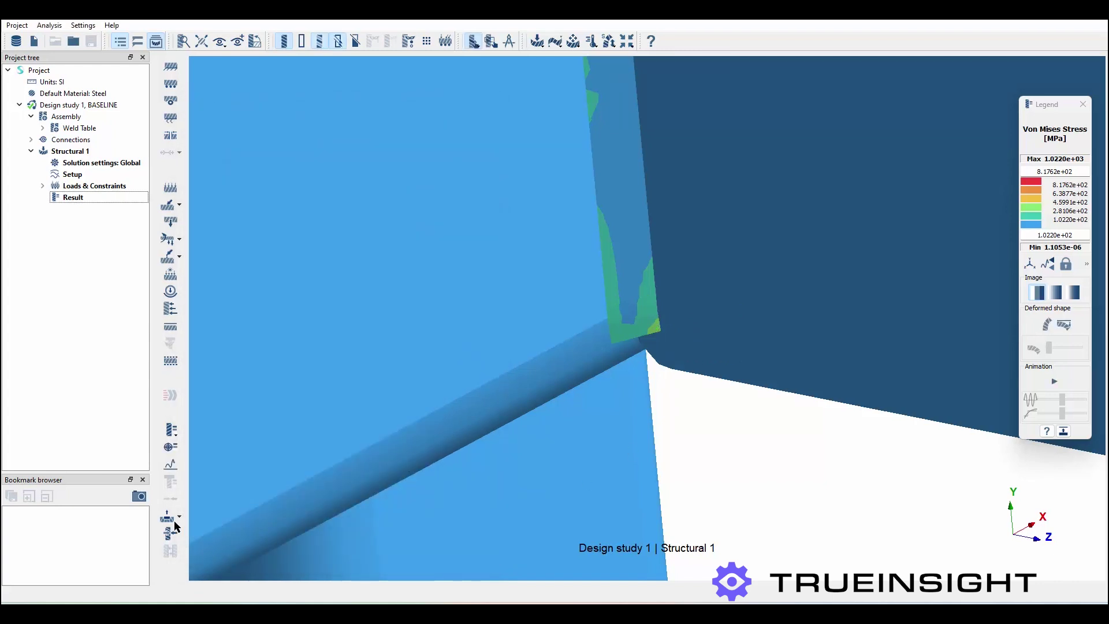
Start the seam weld reaction evaluation and locate Seam weld 1 - 3 and Seam weld 2 - 3 in the model
click(180, 517)
click(225, 529)
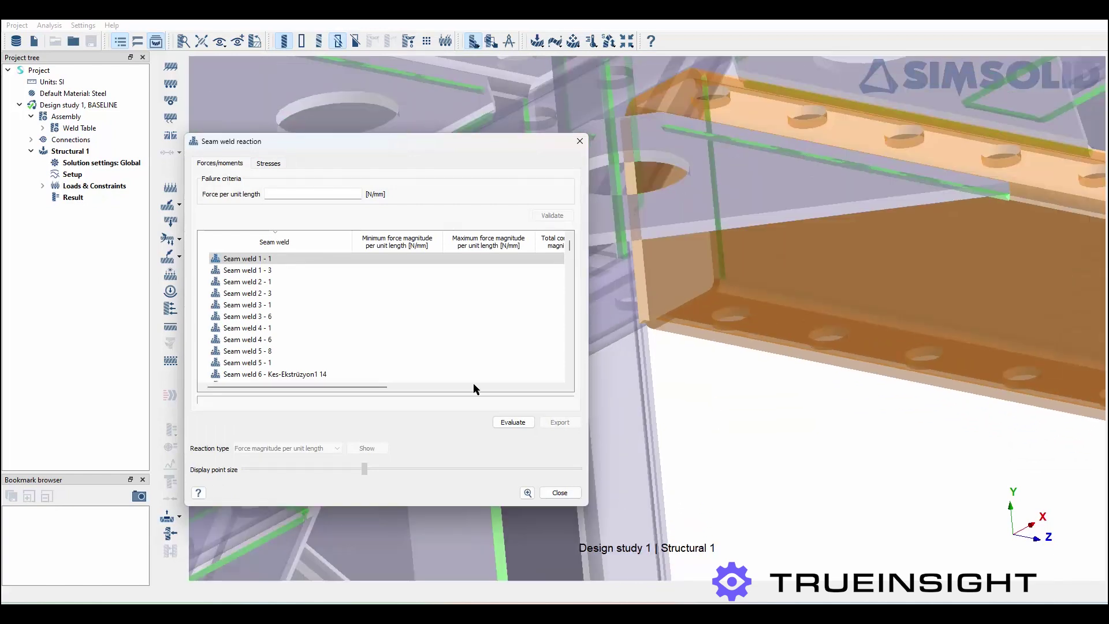
click(260, 270)
click(258, 293)
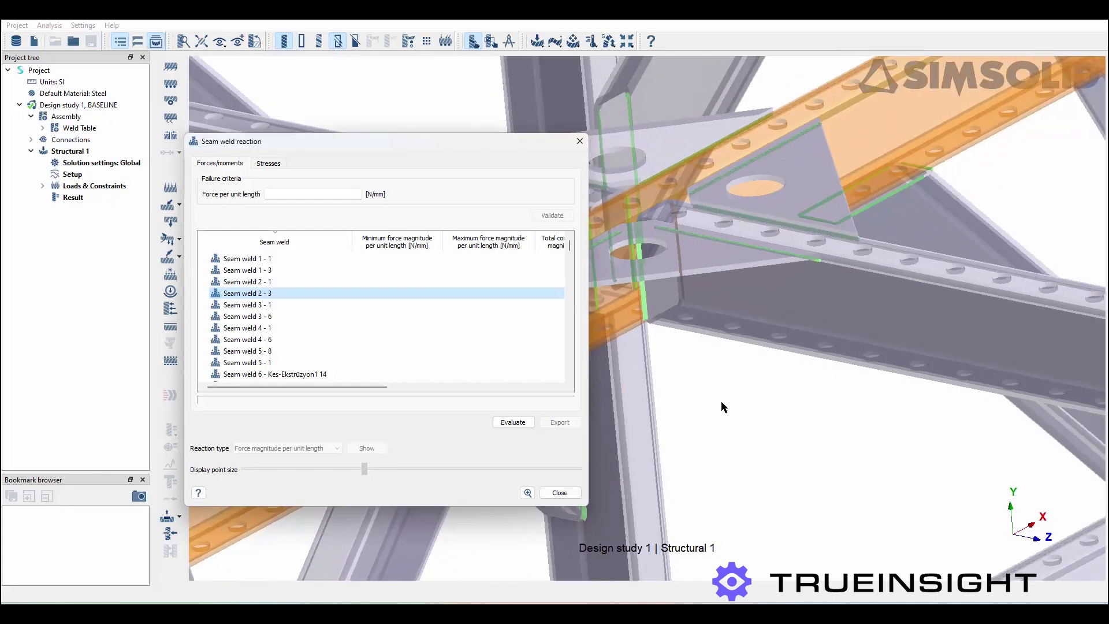
Evaluate the forces and moments of the seam welds, and also evaluate their stresses
click(502, 419)
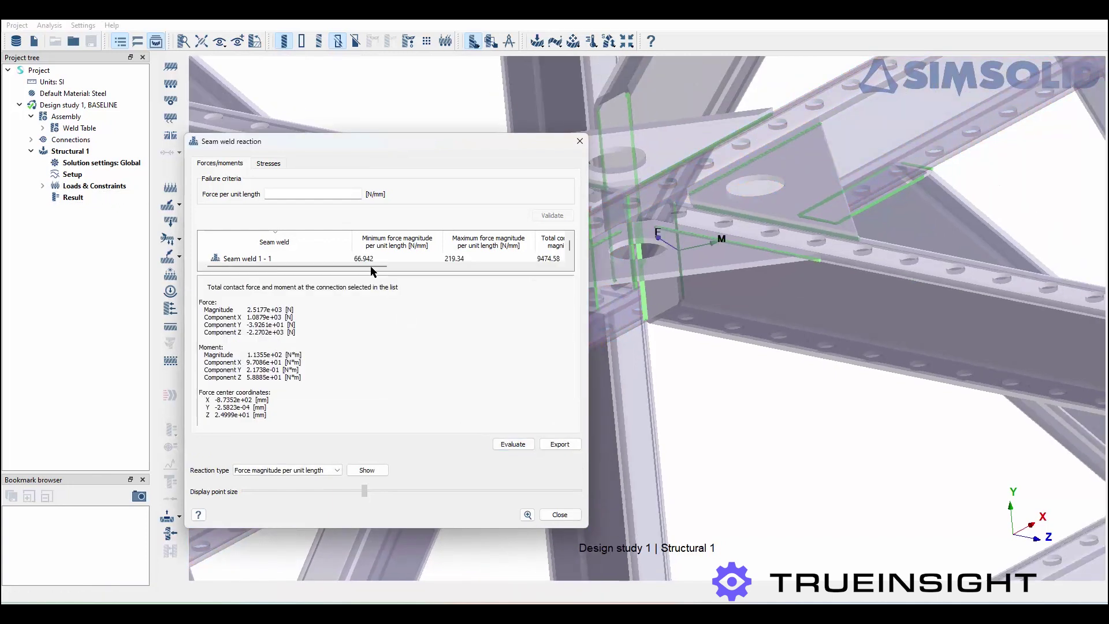
click(569, 258)
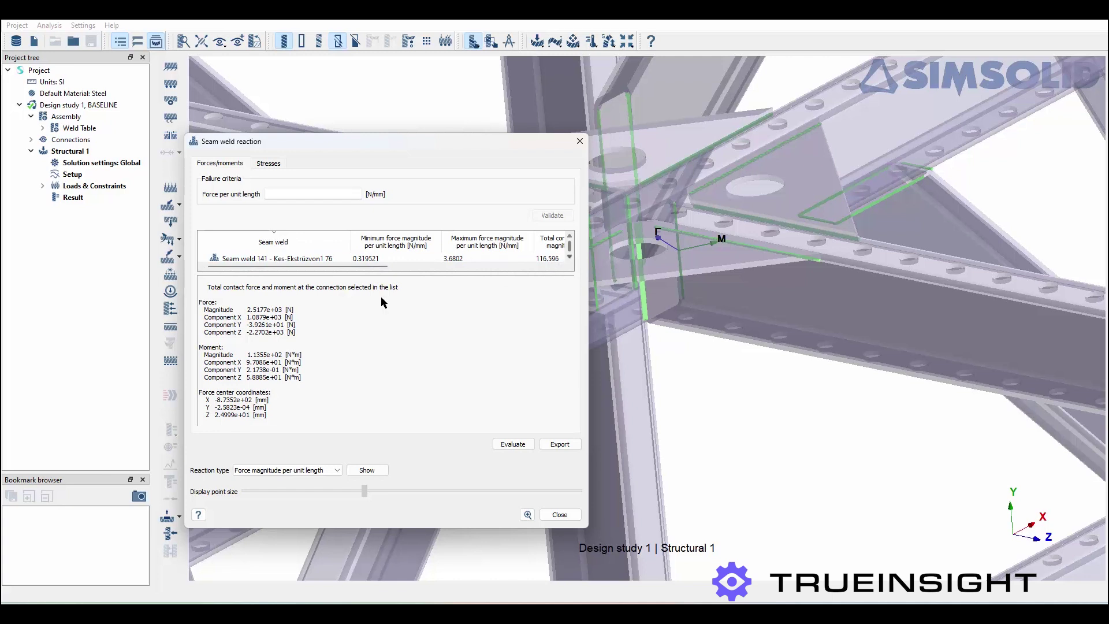
click(268, 164)
click(513, 444)
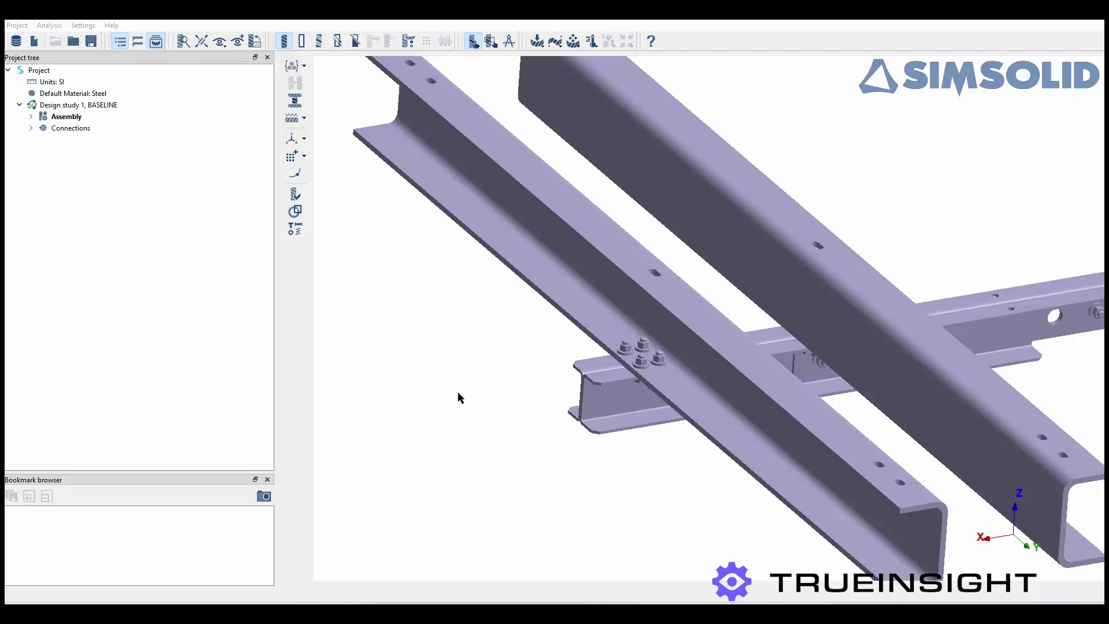
Highlight the recognised bolts and the recognised nuts in the bolted beam assembly, and clear the highlighting
scroll(483, 346, up, 3)
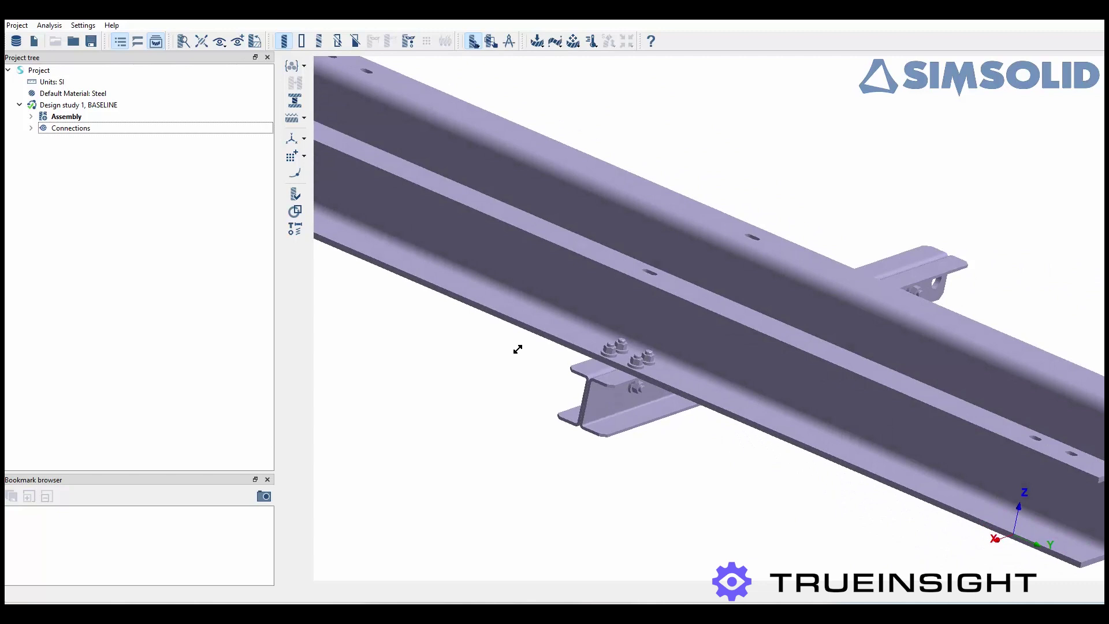
drag(517, 349, 469, 352)
right_drag(612, 471, 632, 428)
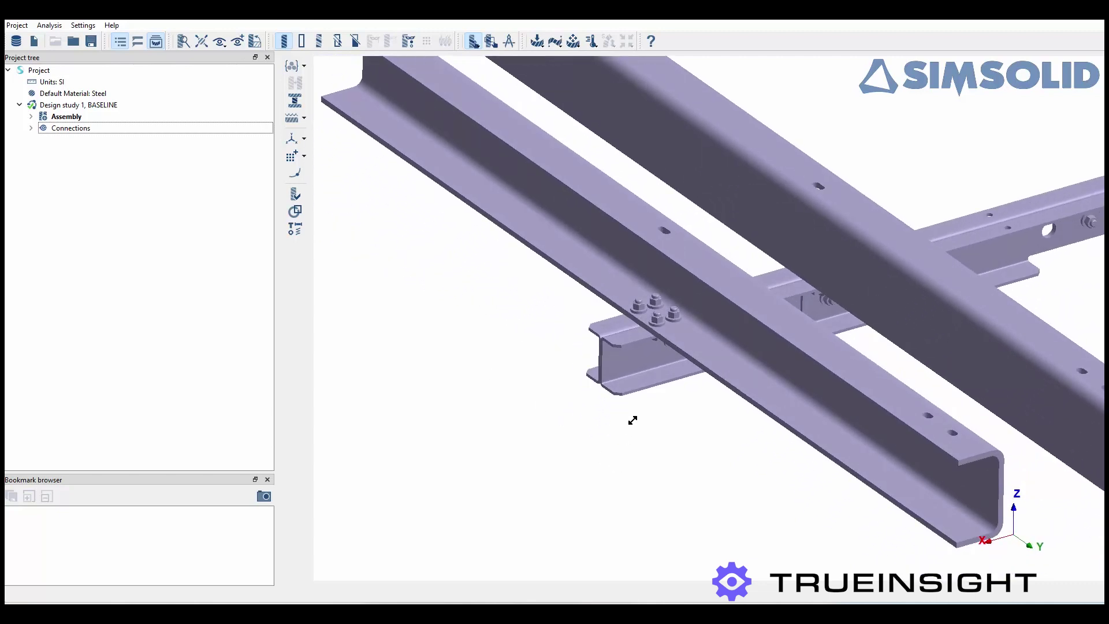
right_click(65, 119)
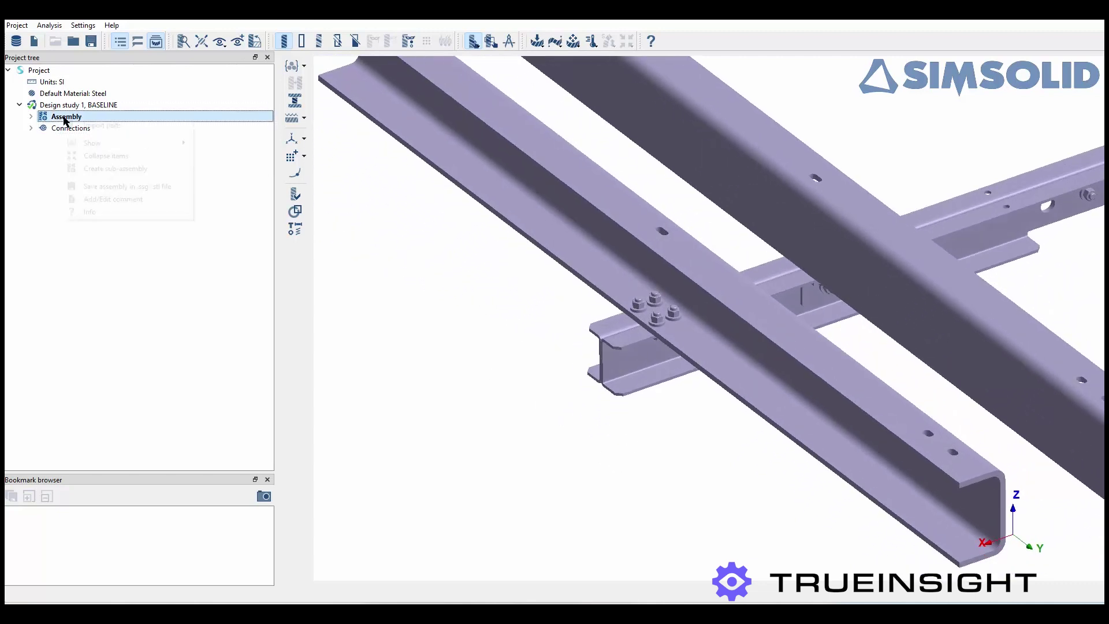
mouse_move(139, 142)
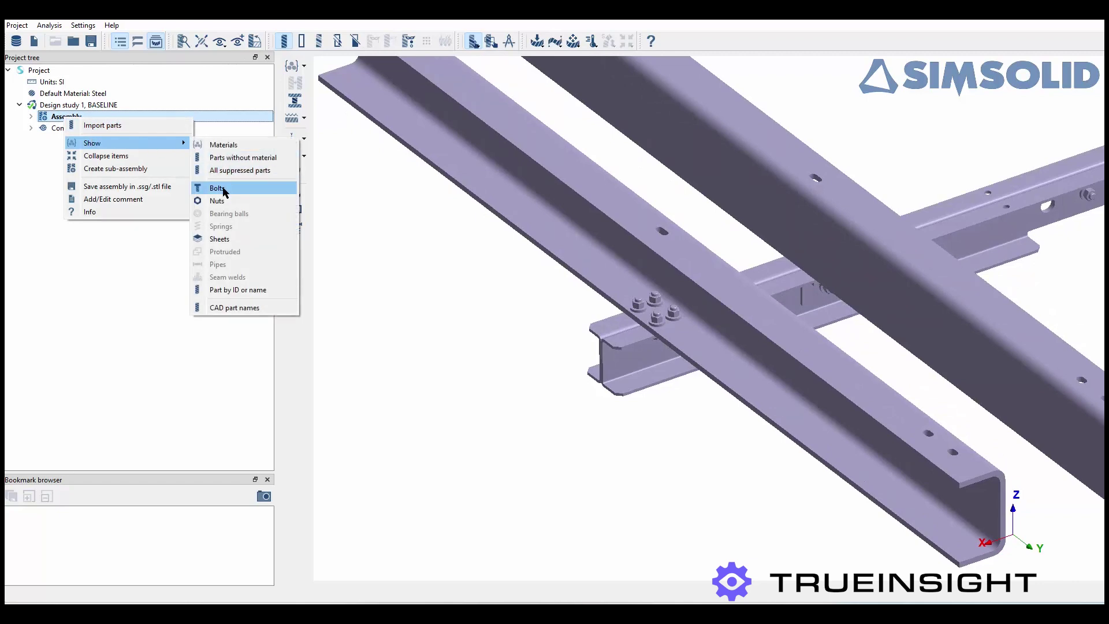
click(223, 191)
right_click(128, 119)
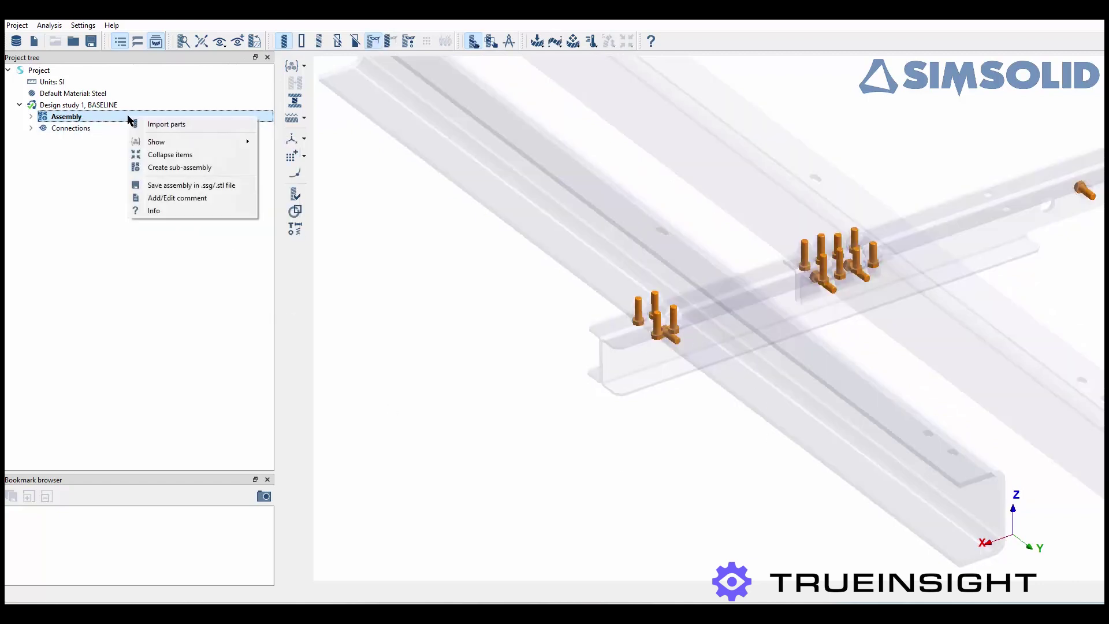
mouse_move(173, 141)
click(283, 199)
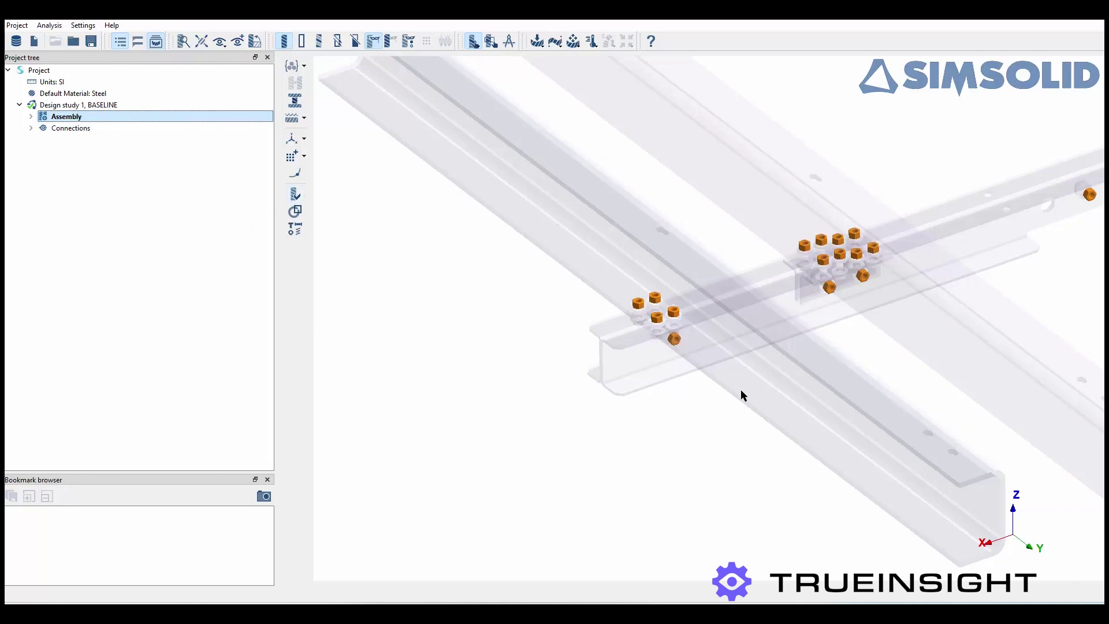
click(487, 250)
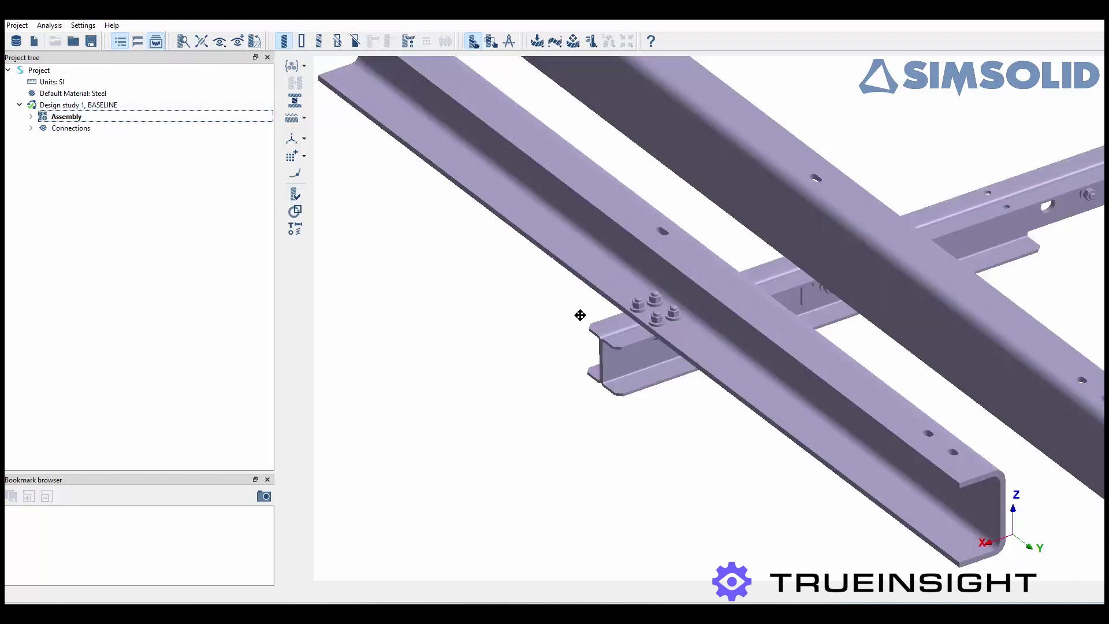
Display every part of the bolted beam assembly in its own colour, with the four-bolt joint in close view
right_drag(580, 315, 576, 344)
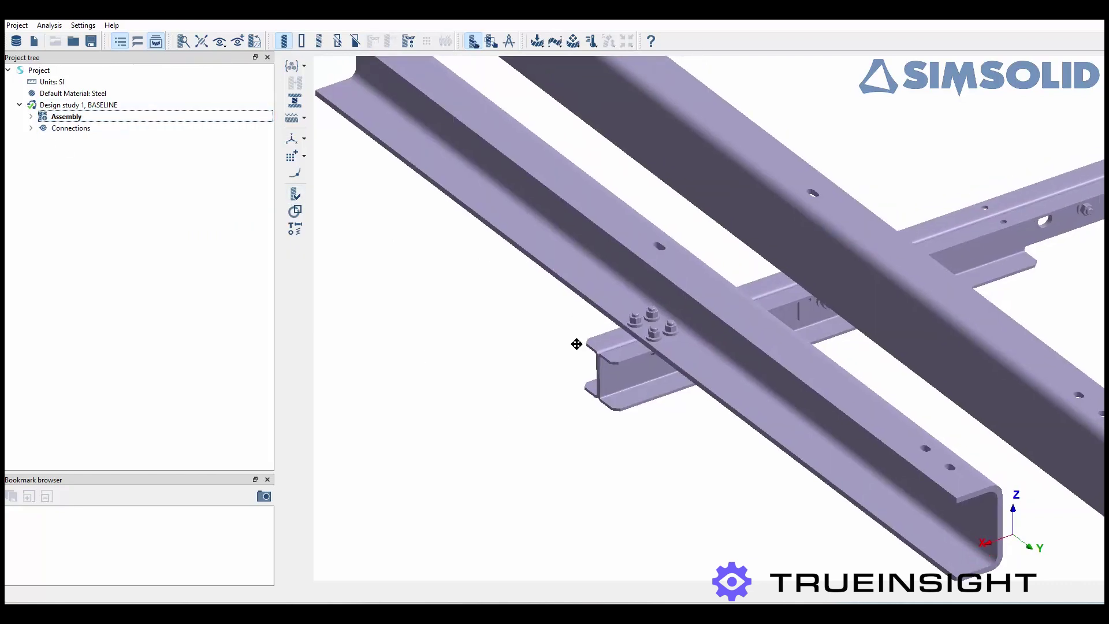
scroll(675, 363, up, 3)
click(318, 41)
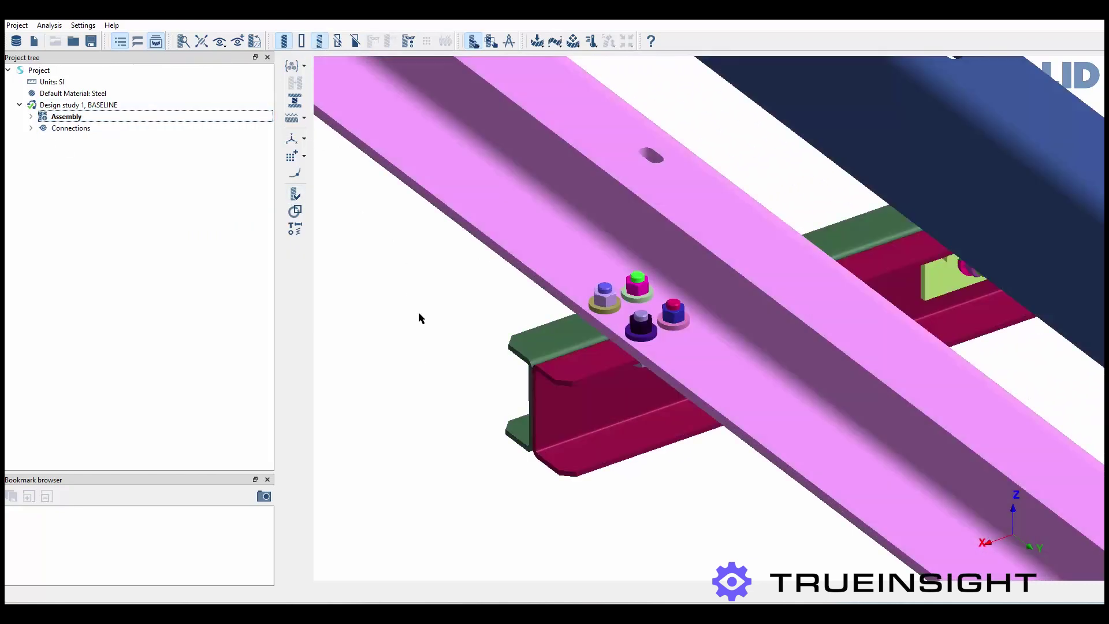
right_drag(447, 303, 445, 313)
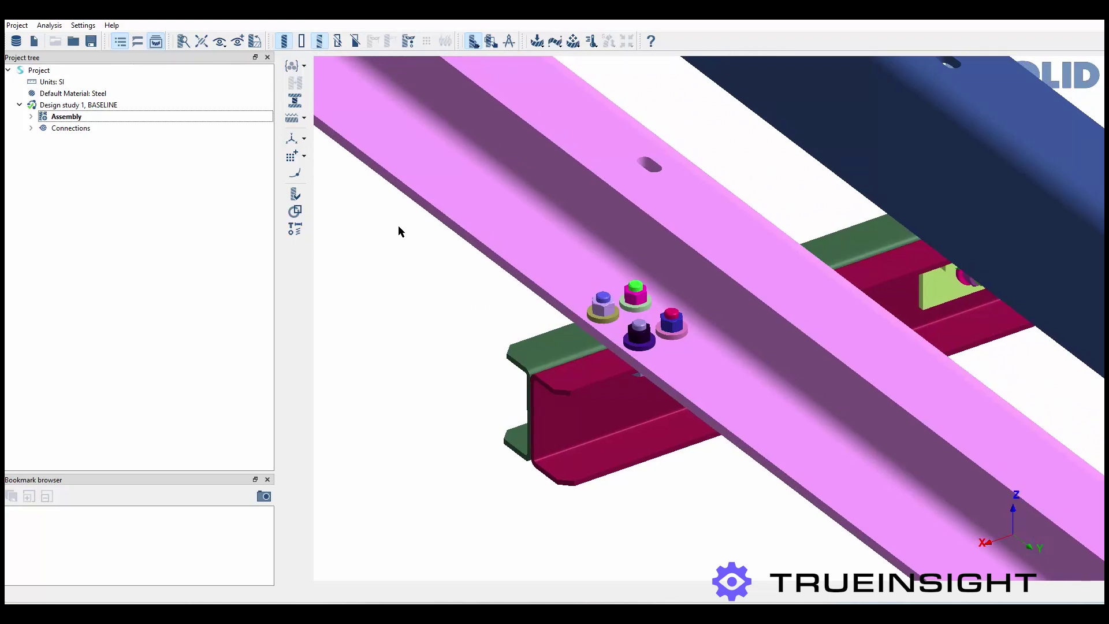
Review the fastener connections and the regular connections of the bolted assembly, including whether they are bonded or sliding
click(30, 127)
click(42, 139)
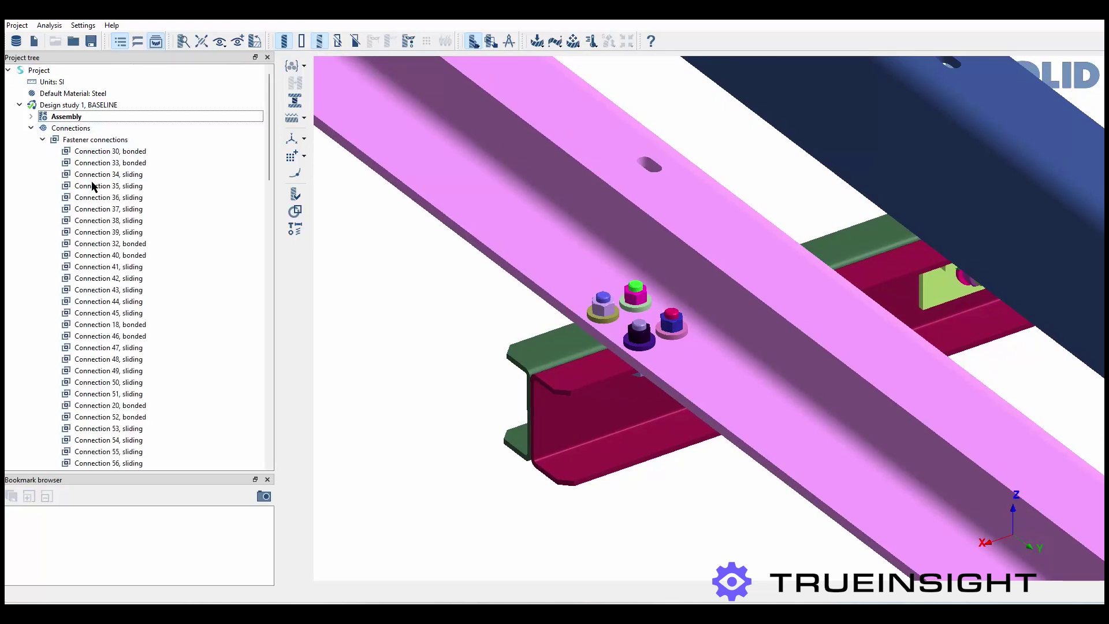
click(42, 139)
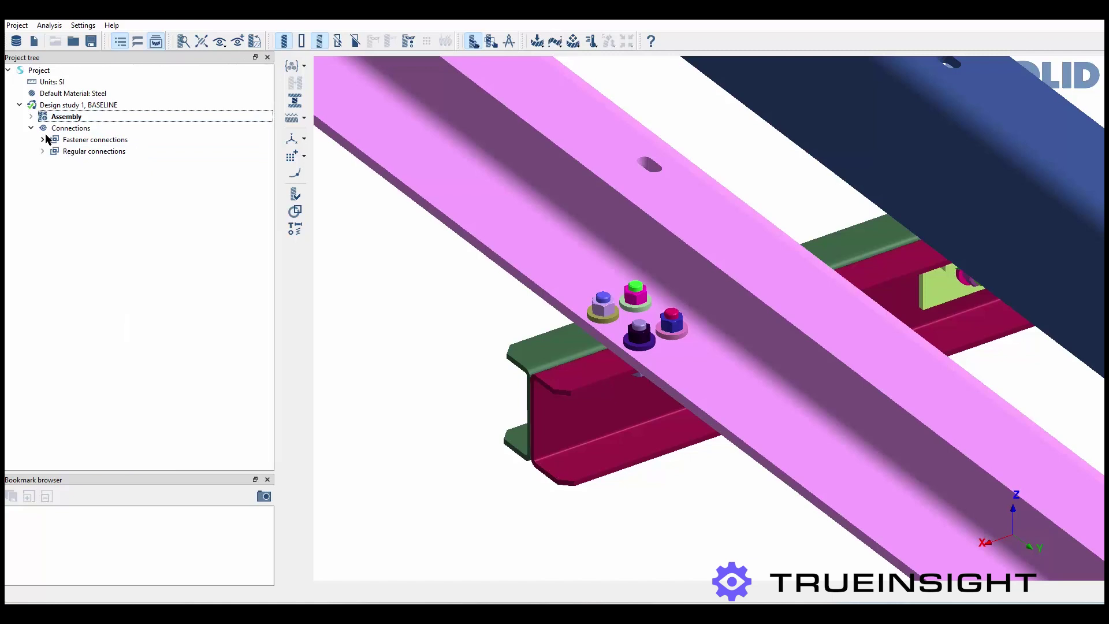
click(42, 151)
scroll(71, 245, down, 3)
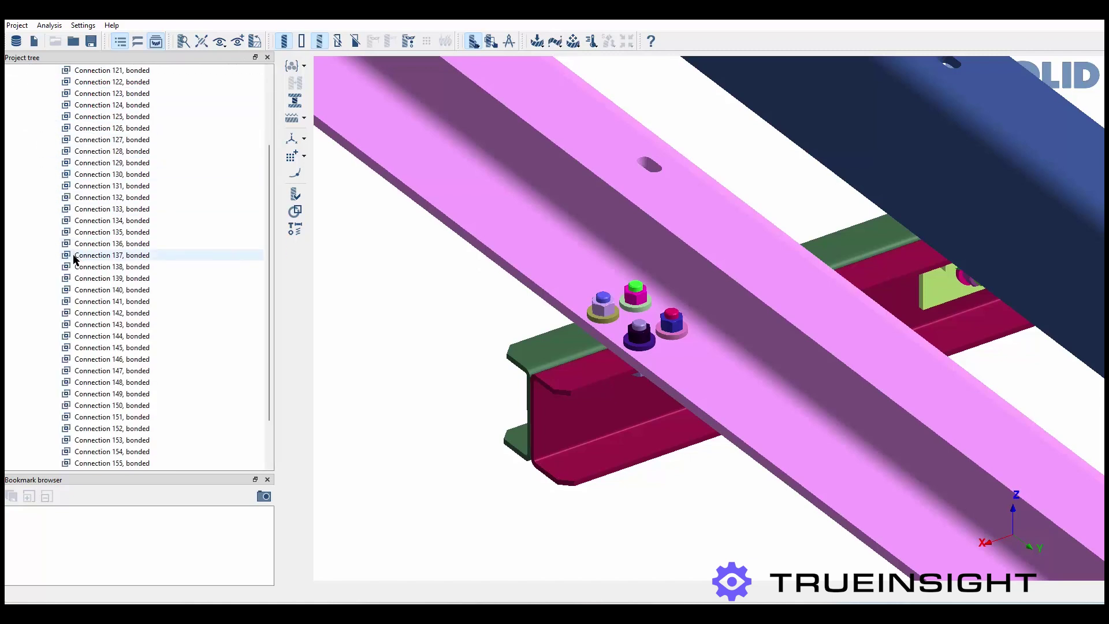
scroll(70, 245, up, 3)
click(42, 151)
click(32, 127)
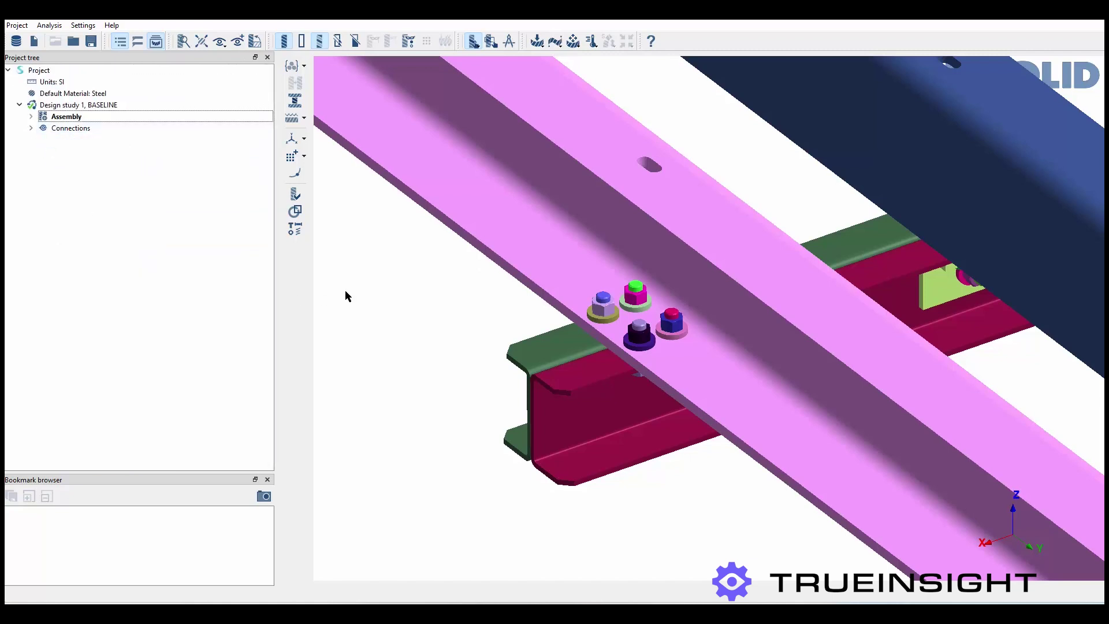
Add a structural linear analysis to Design study 1
click(534, 42)
click(555, 58)
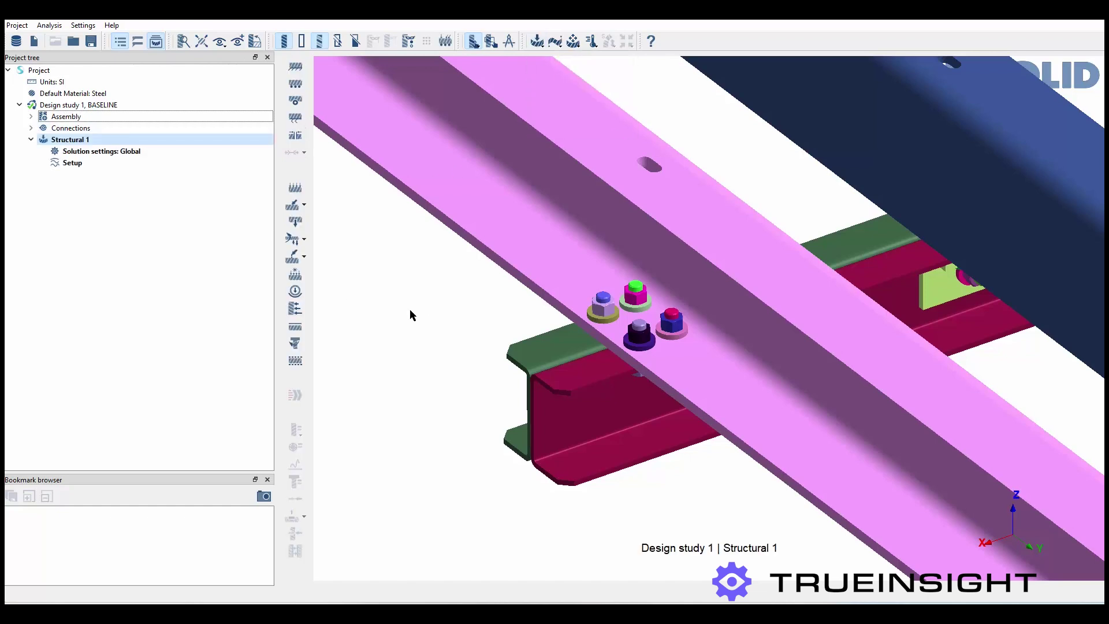
Apply an Immovable constraint to the end faces of the two parallel lower beams
scroll(462, 426, down, 6)
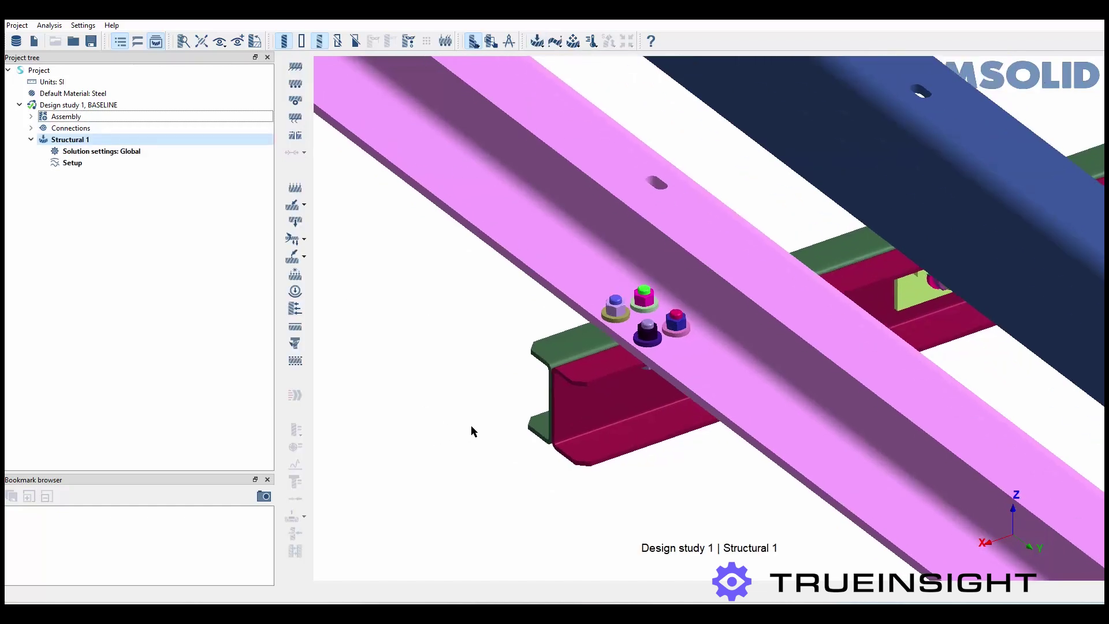
right_drag(534, 383, 511, 359)
drag(510, 359, 475, 338)
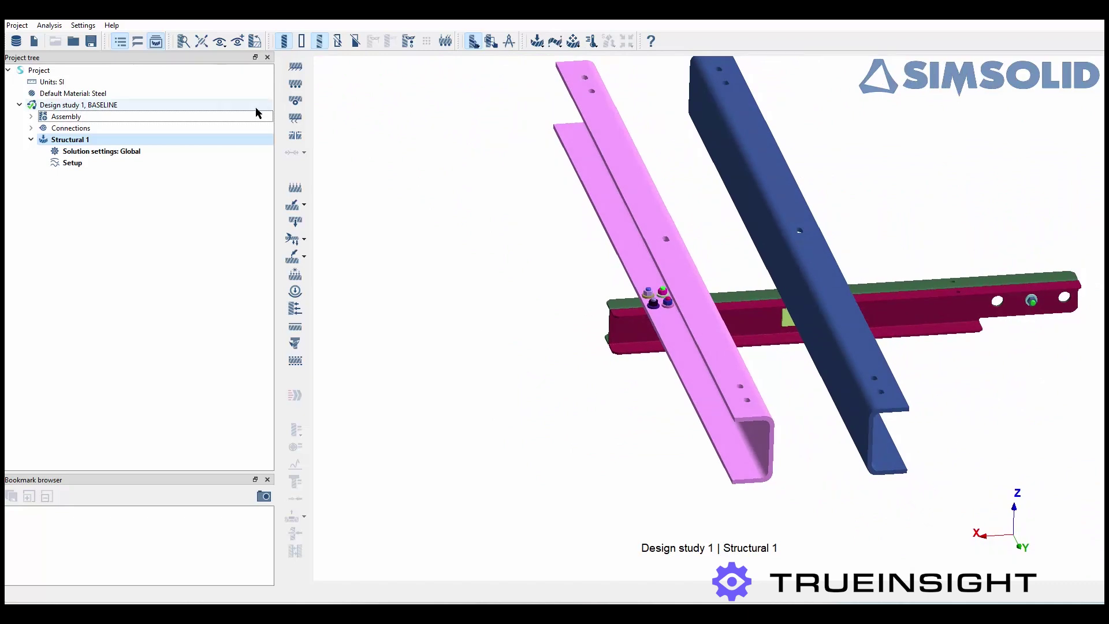
click(299, 67)
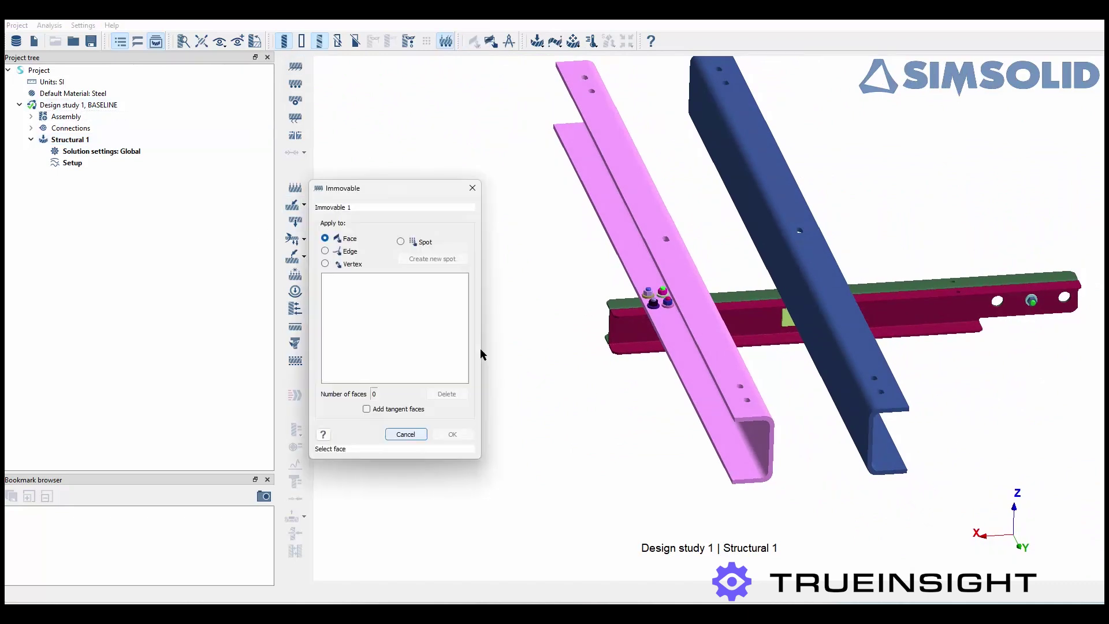
click(745, 424)
click(886, 445)
right_drag(601, 386, 688, 430)
drag(688, 430, 710, 398)
click(709, 399)
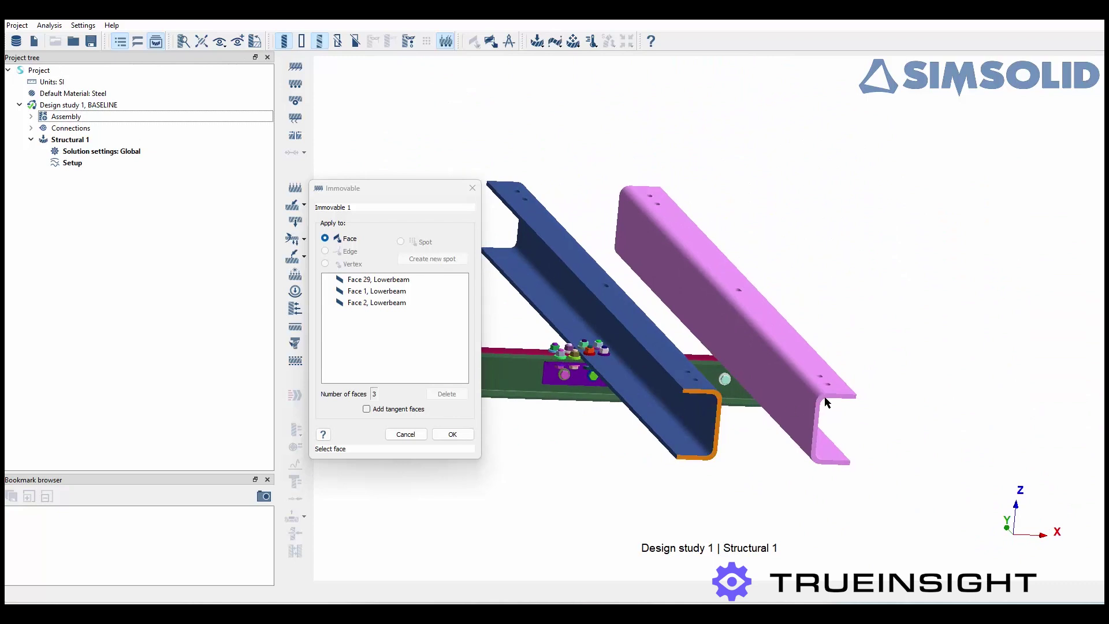
click(453, 434)
Start a bolt/nut tightening load and select the eight M12x1.75 hex nuts of the joint where the beams cross
scroll(629, 462, up, 3)
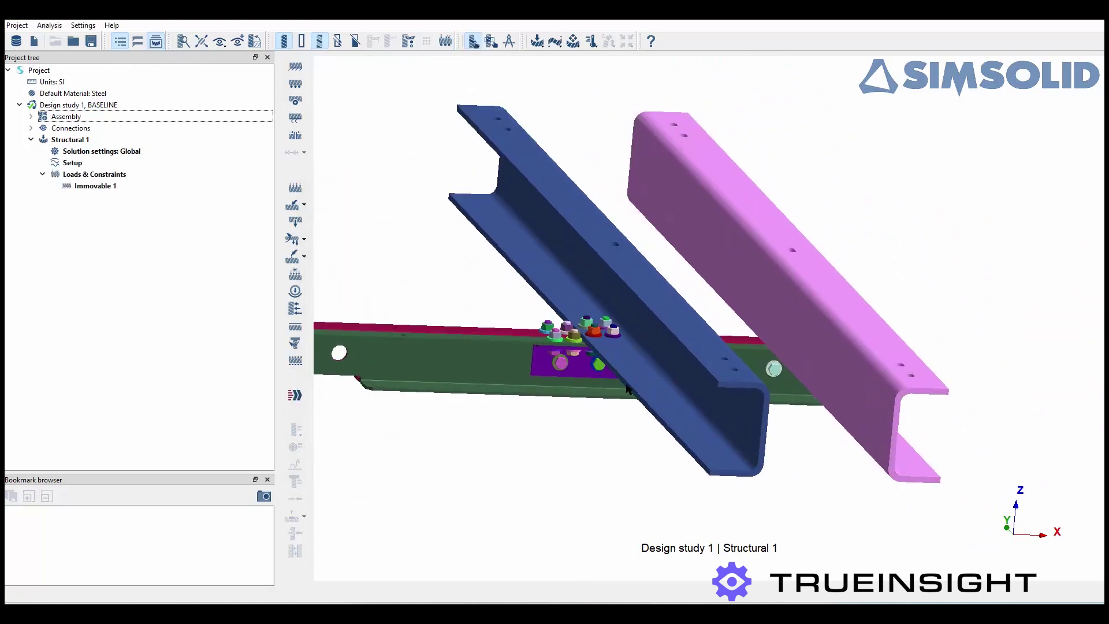
scroll(628, 388, up, 2)
drag(563, 436, 589, 477)
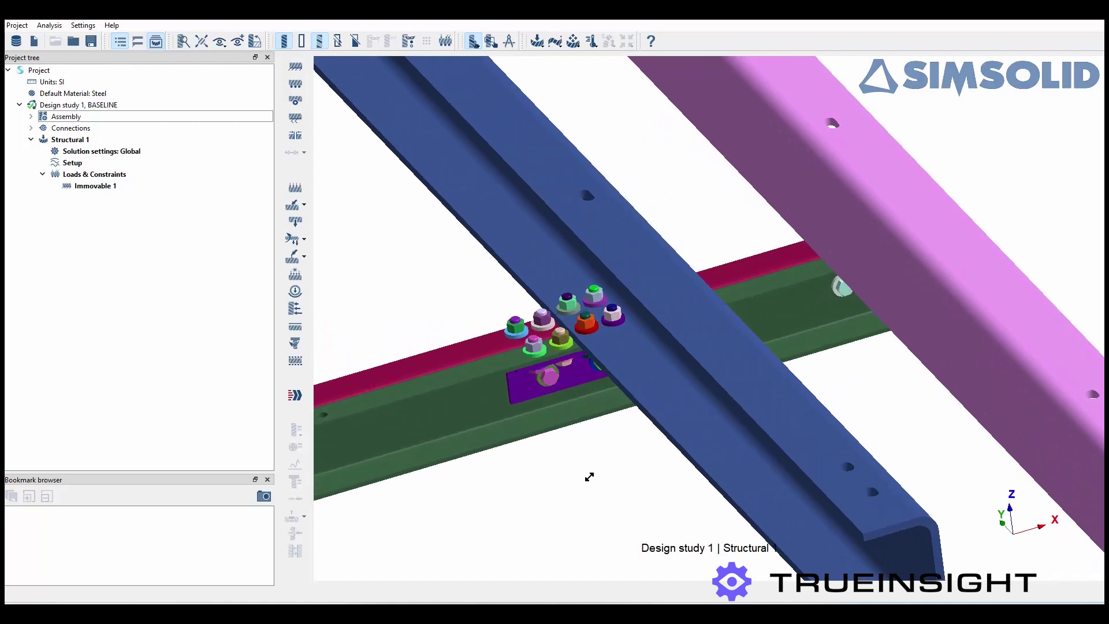
drag(468, 304, 517, 312)
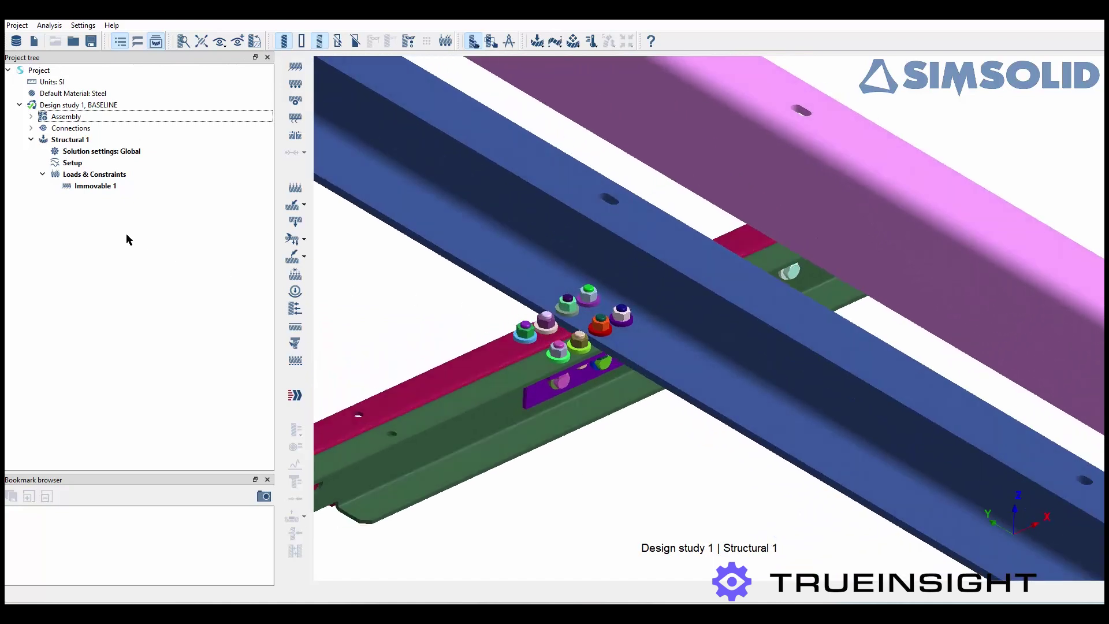
click(294, 345)
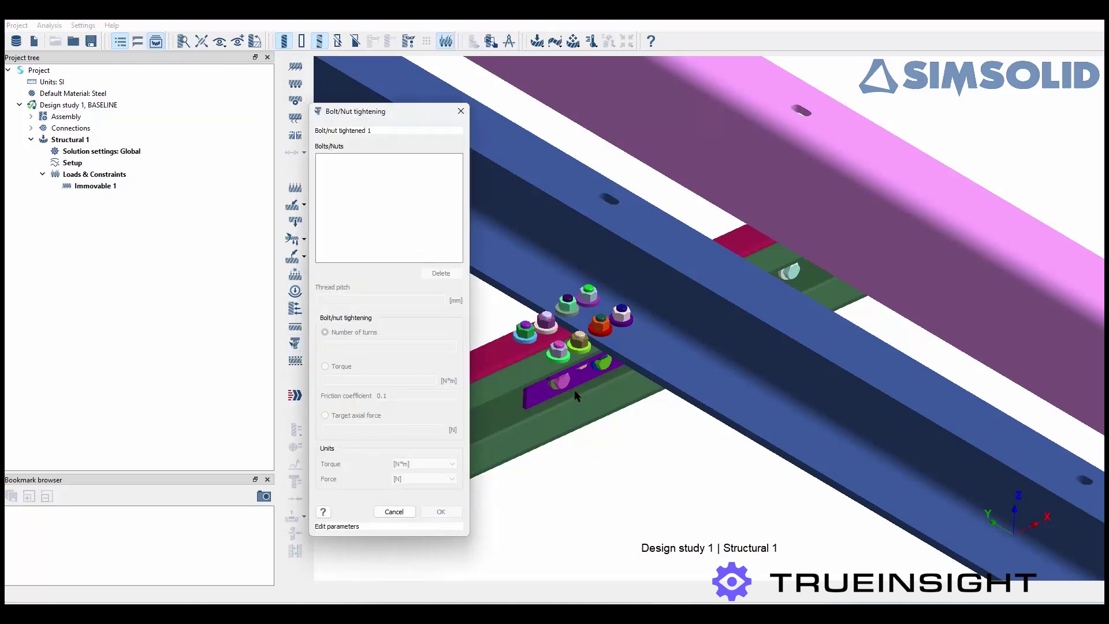
click(558, 350)
click(525, 332)
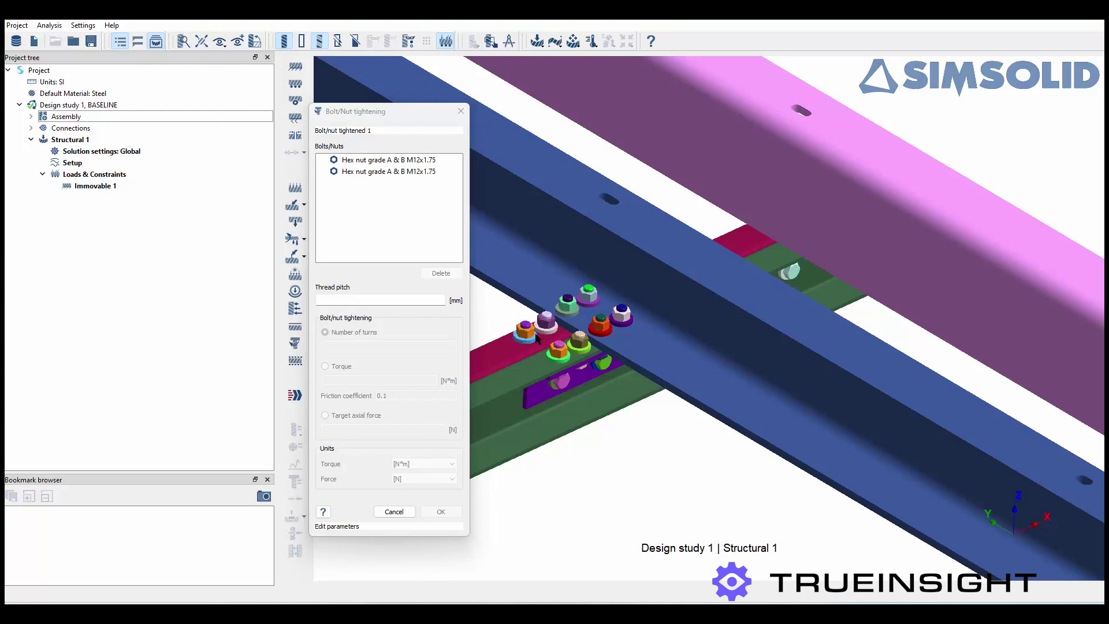
click(547, 322)
click(580, 341)
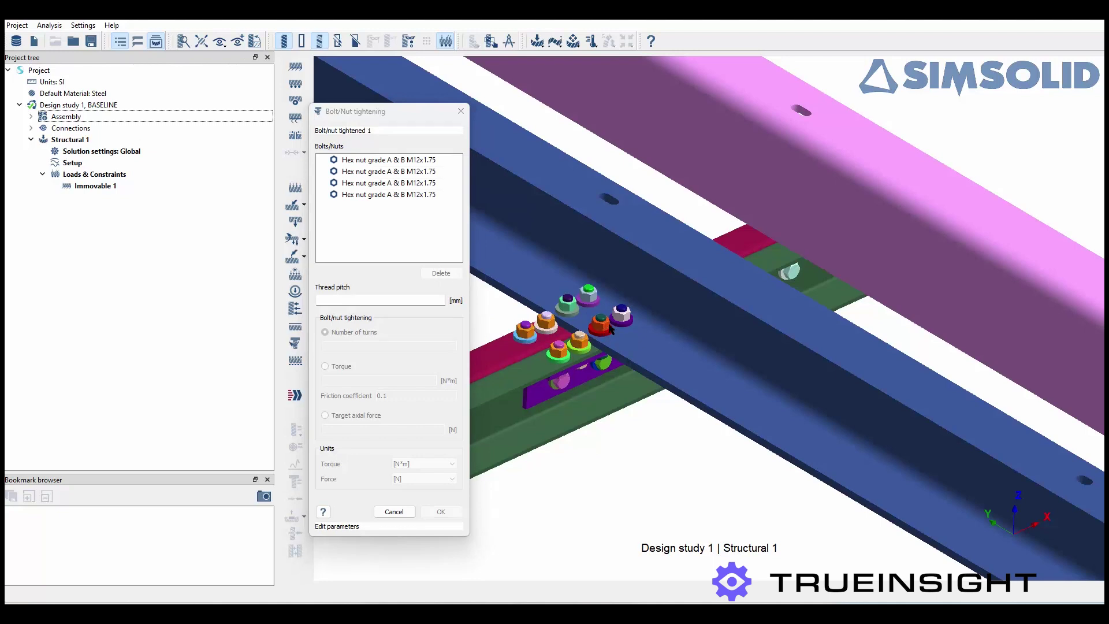
click(604, 326)
click(621, 316)
click(588, 295)
click(568, 303)
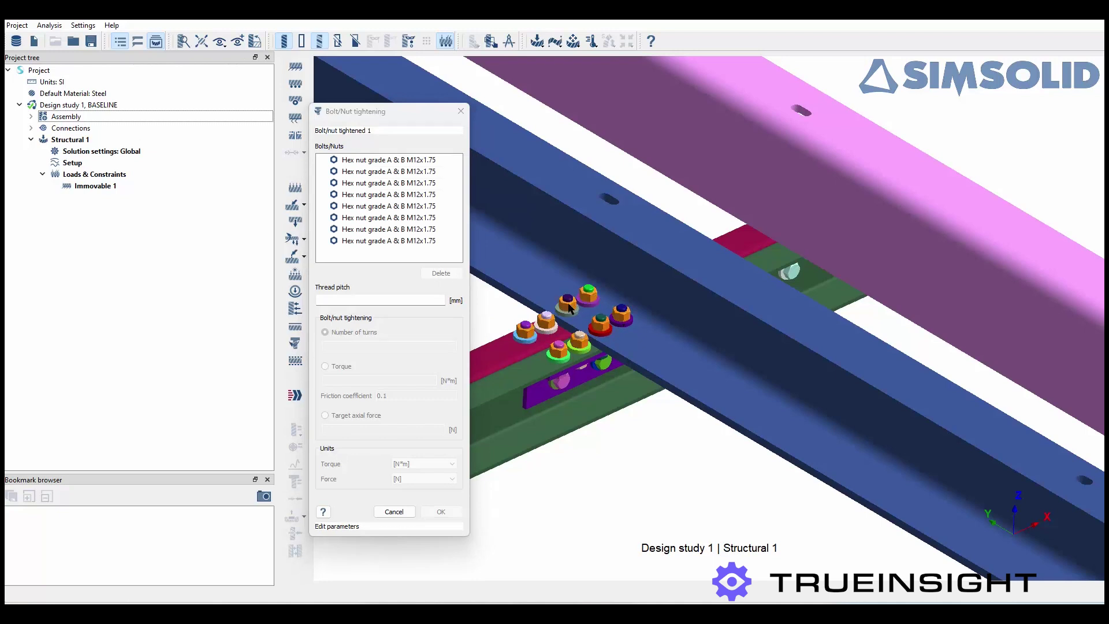
Define the nut tightening with a thread pitch of 1.2 mm and 1 turn
click(363, 300)
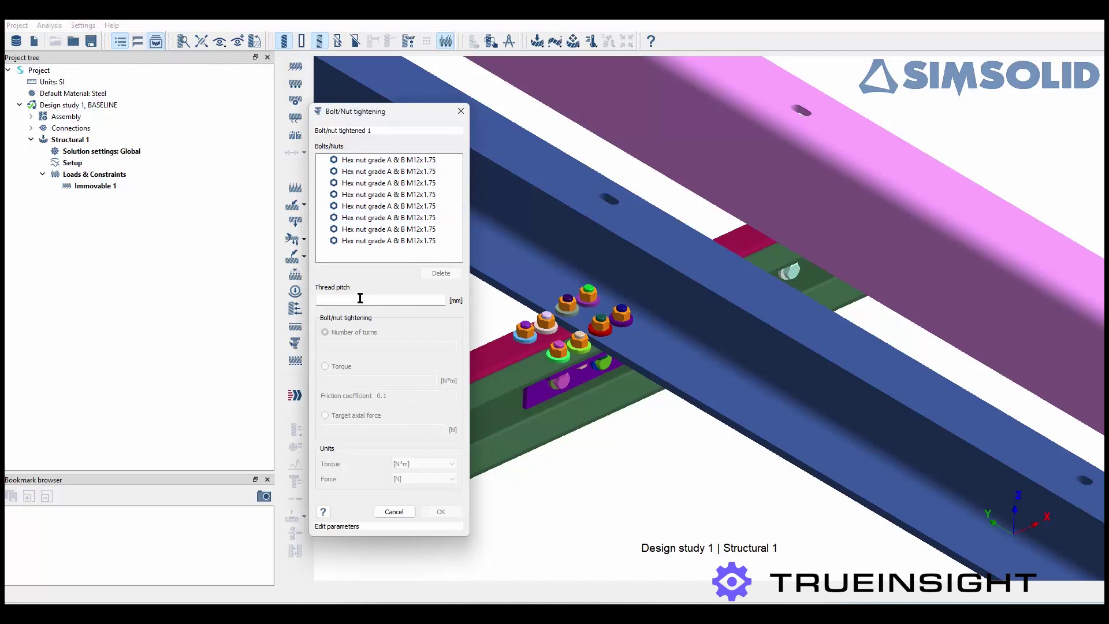
text(1.2)
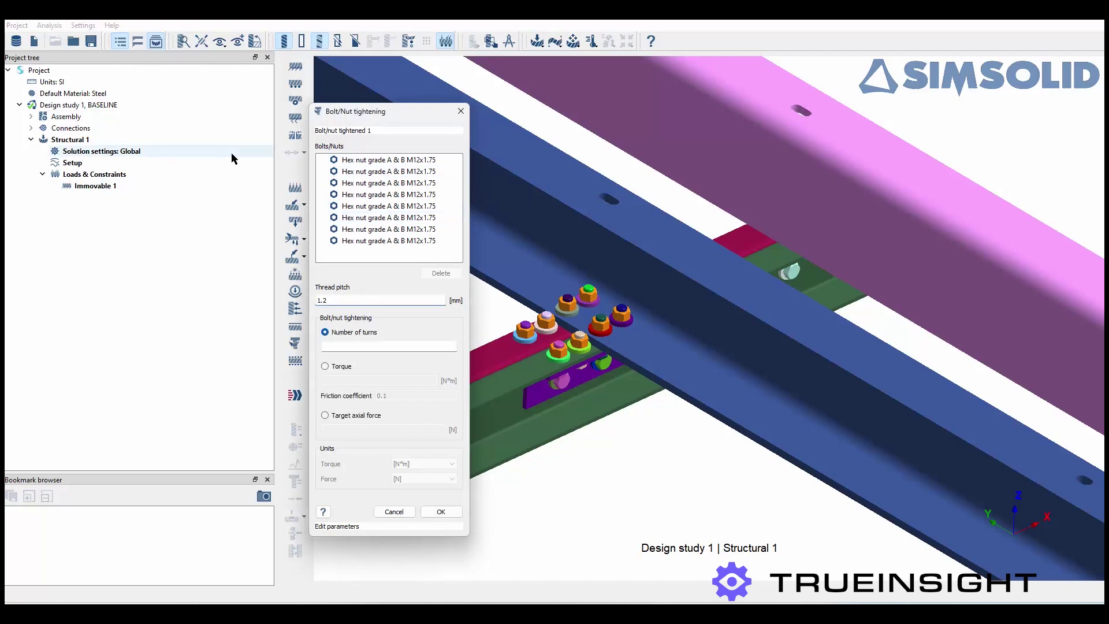
click(326, 367)
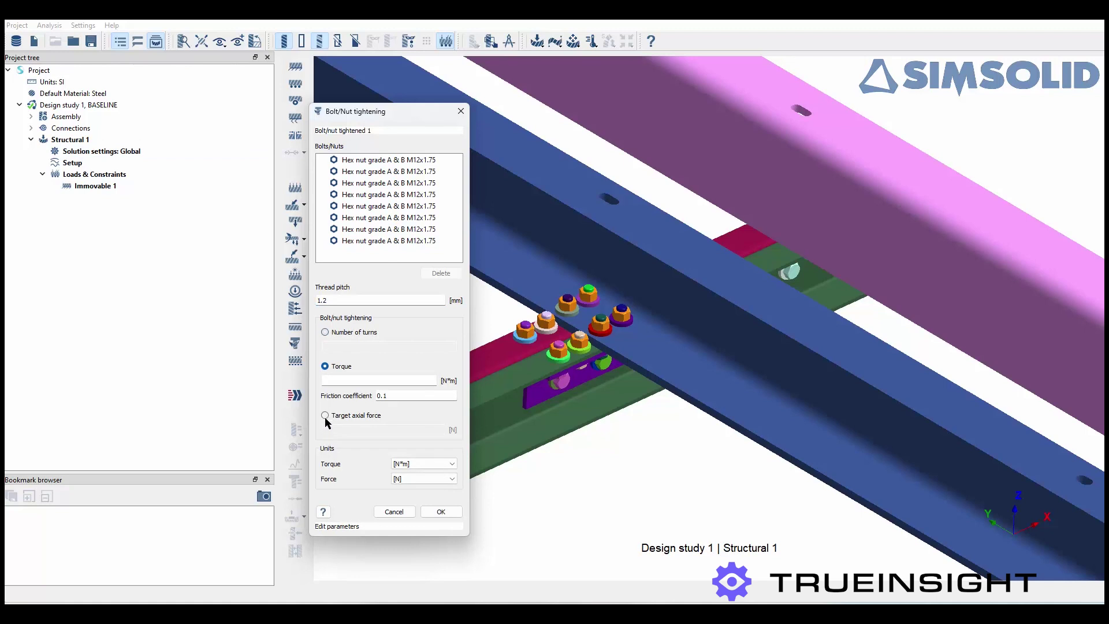
click(325, 416)
click(333, 369)
click(328, 334)
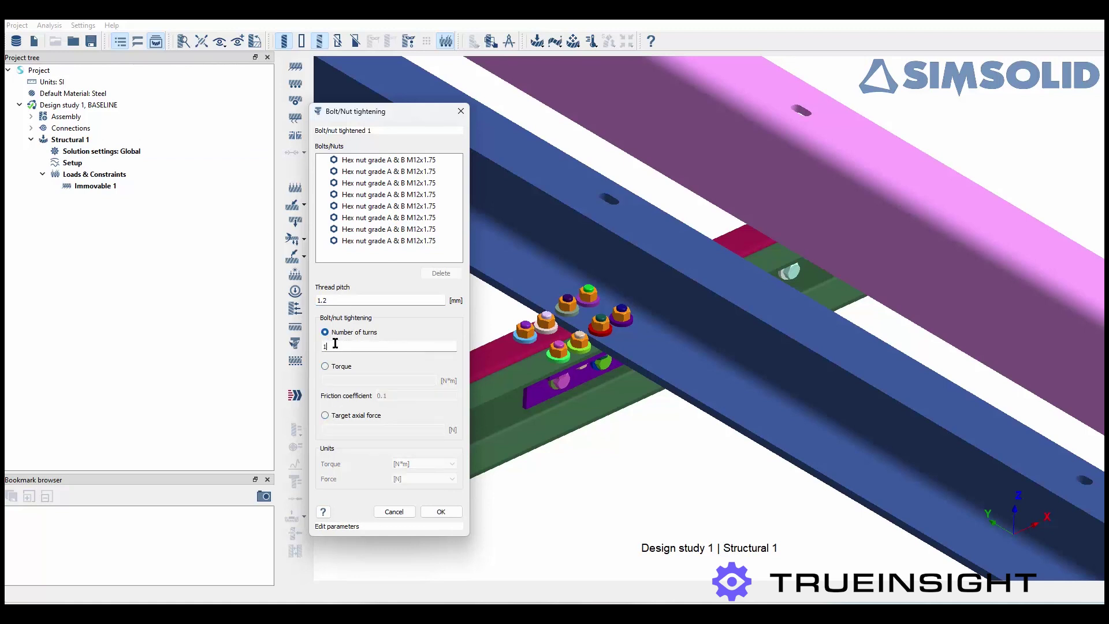
click(335, 345)
text(1)
click(441, 511)
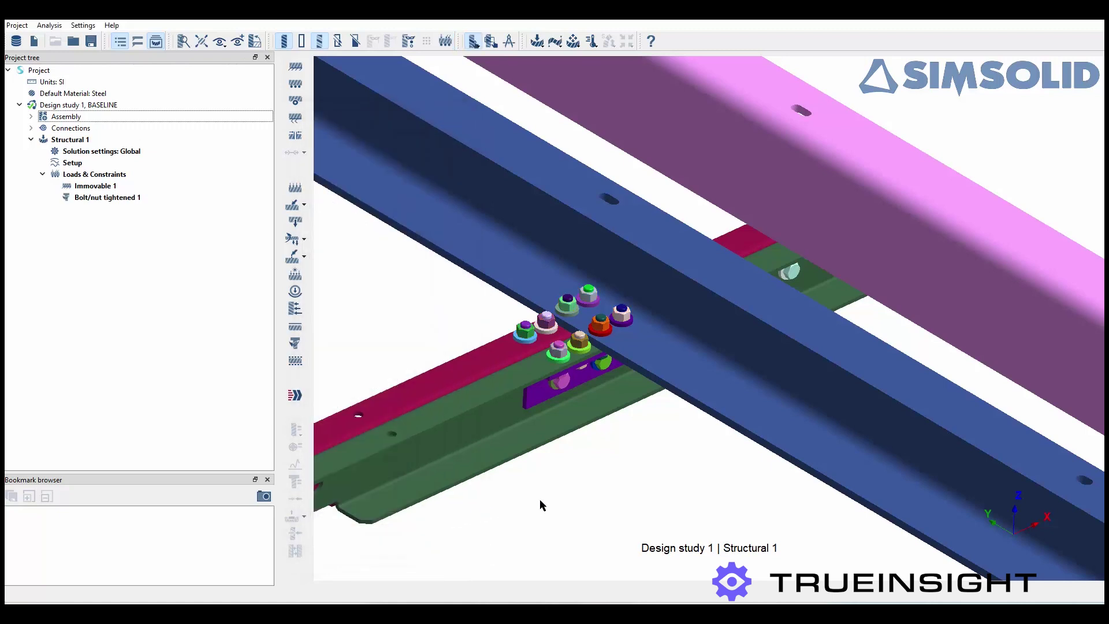
Solve the structural analysis and display the Von Mises stress in close view on the tightened nuts
click(298, 397)
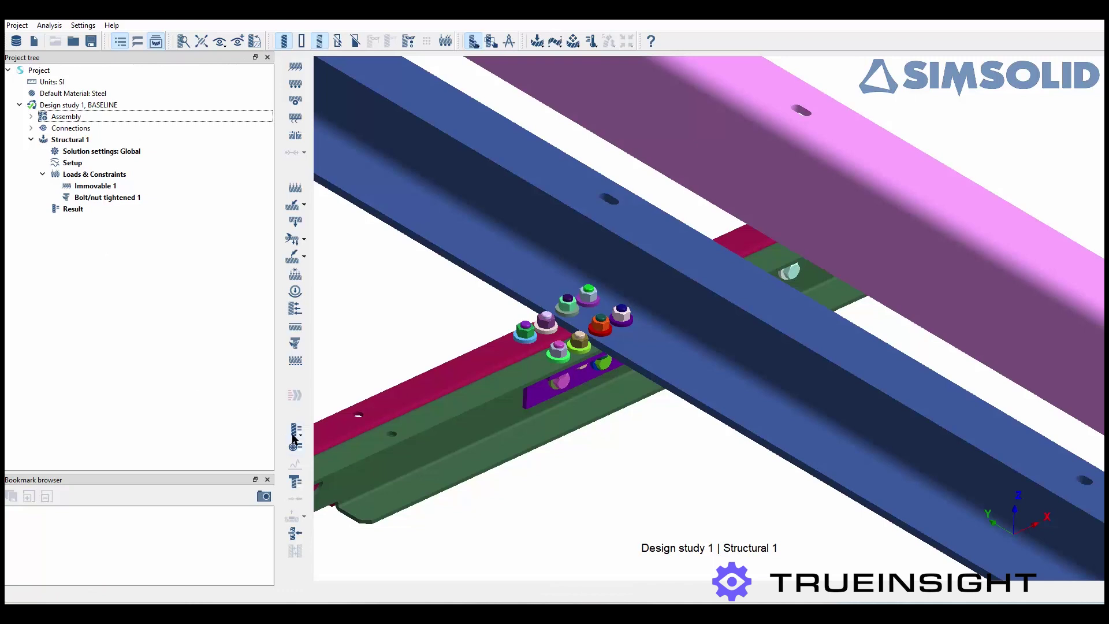
click(293, 434)
mouse_move(328, 444)
click(415, 443)
middle_drag(599, 463, 588, 404)
scroll(585, 361, up, 4)
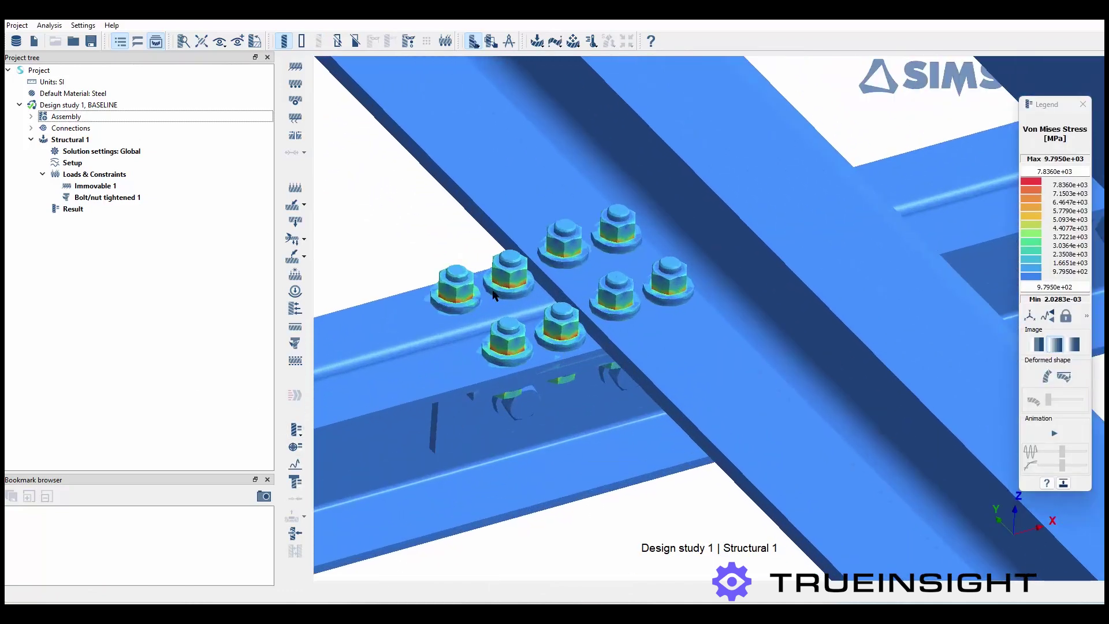
right_drag(406, 228, 471, 312)
middle_drag(588, 439, 595, 416)
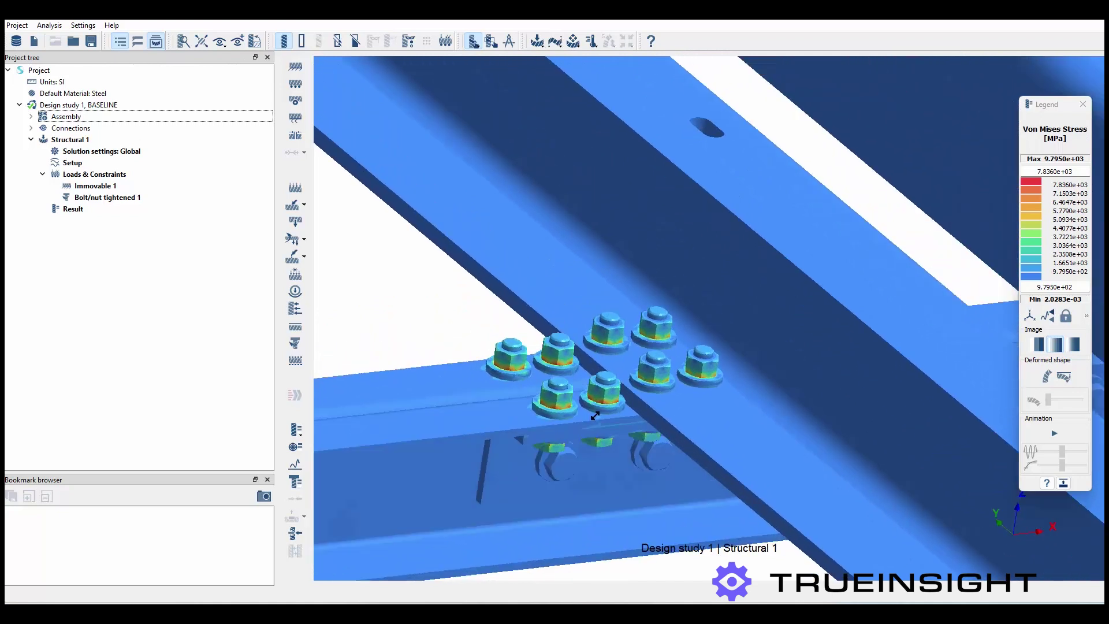
scroll(595, 415, up, 5)
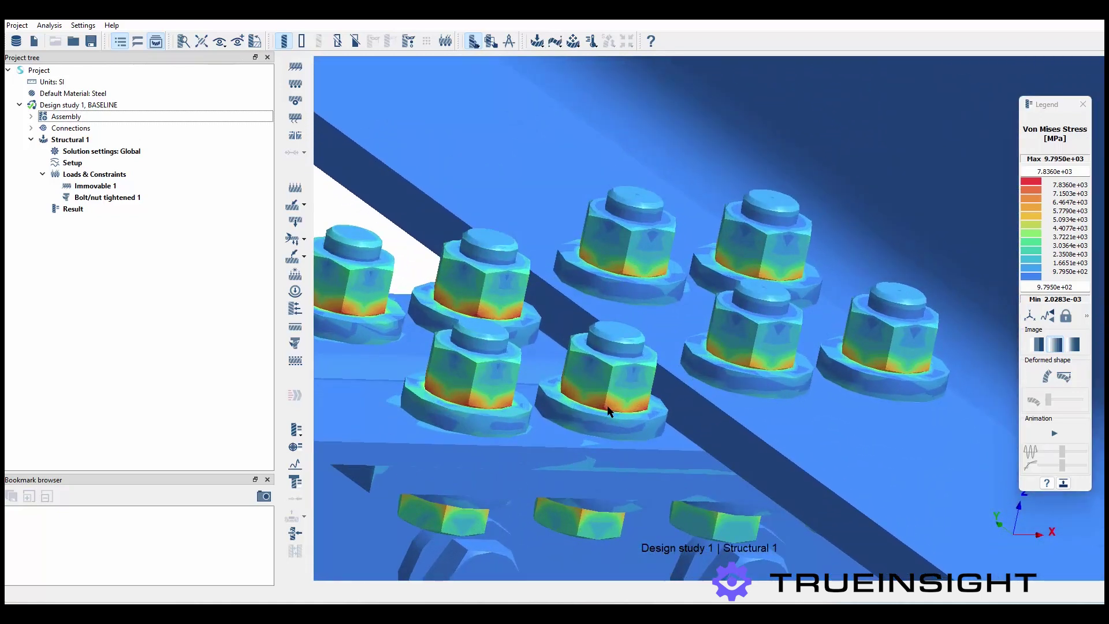
scroll(607, 411, up, 2)
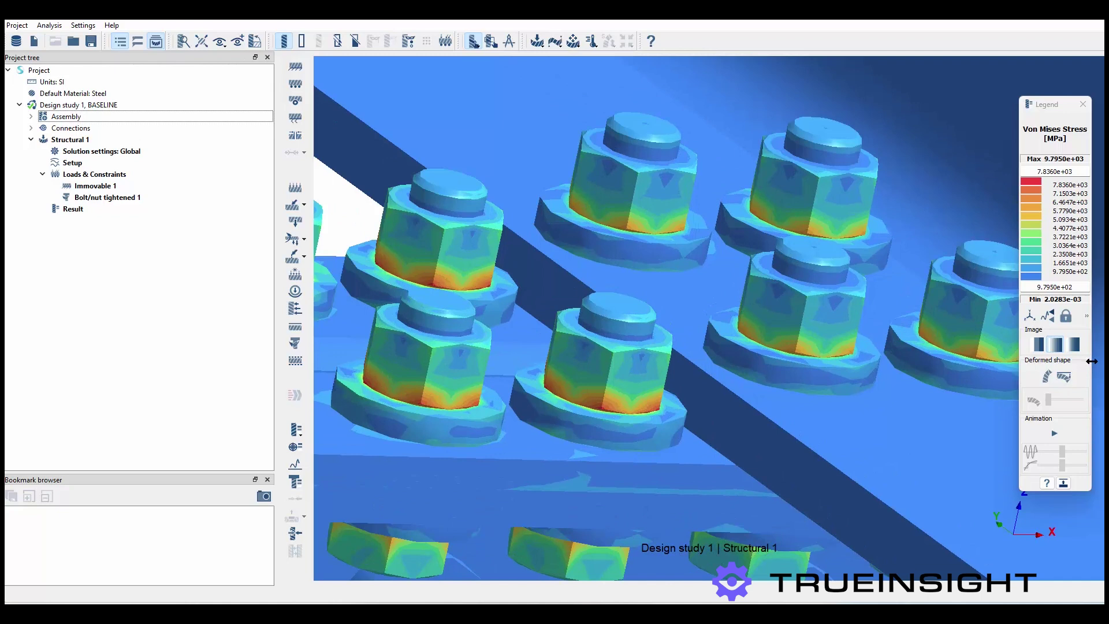
Compare smooth and coarse-banded stress contours, play and stop the deformation animation, and return to smooth contours
click(1076, 345)
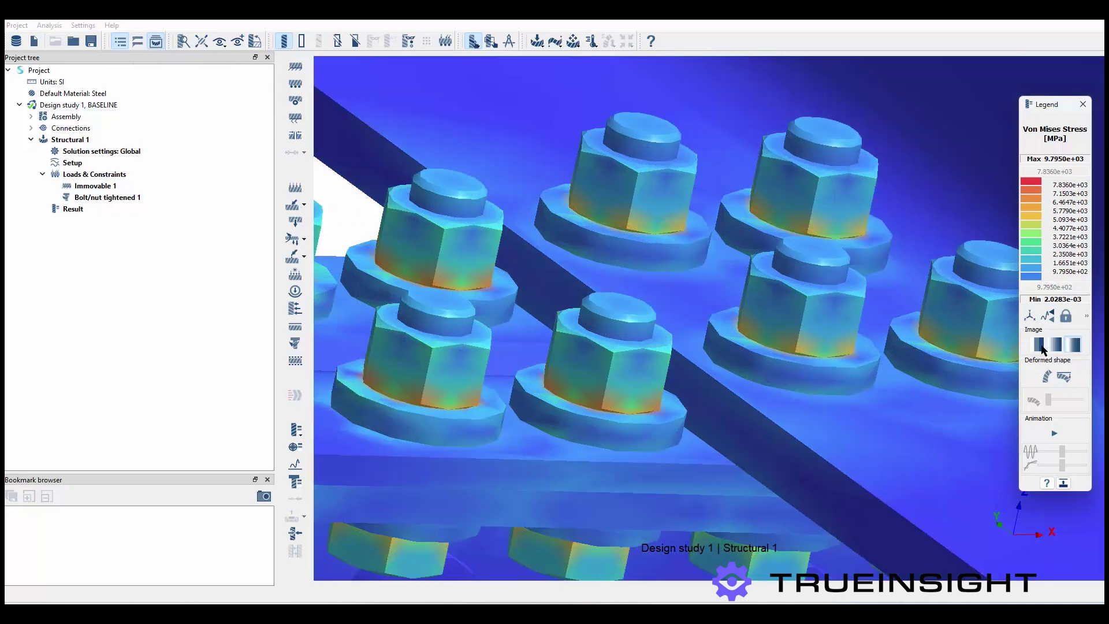
click(1039, 346)
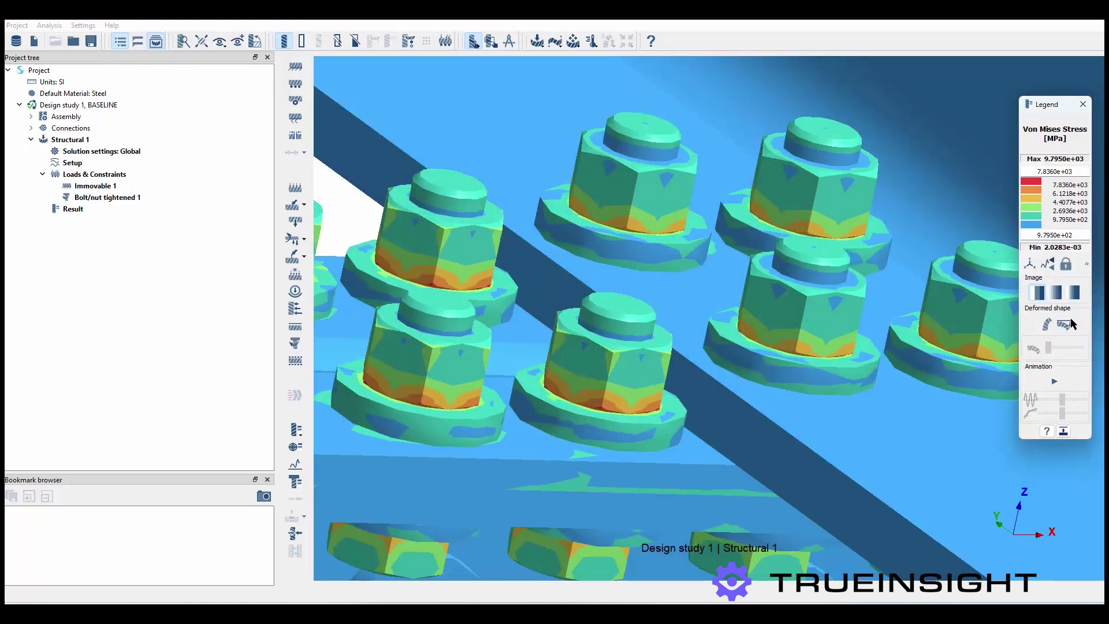
click(1056, 381)
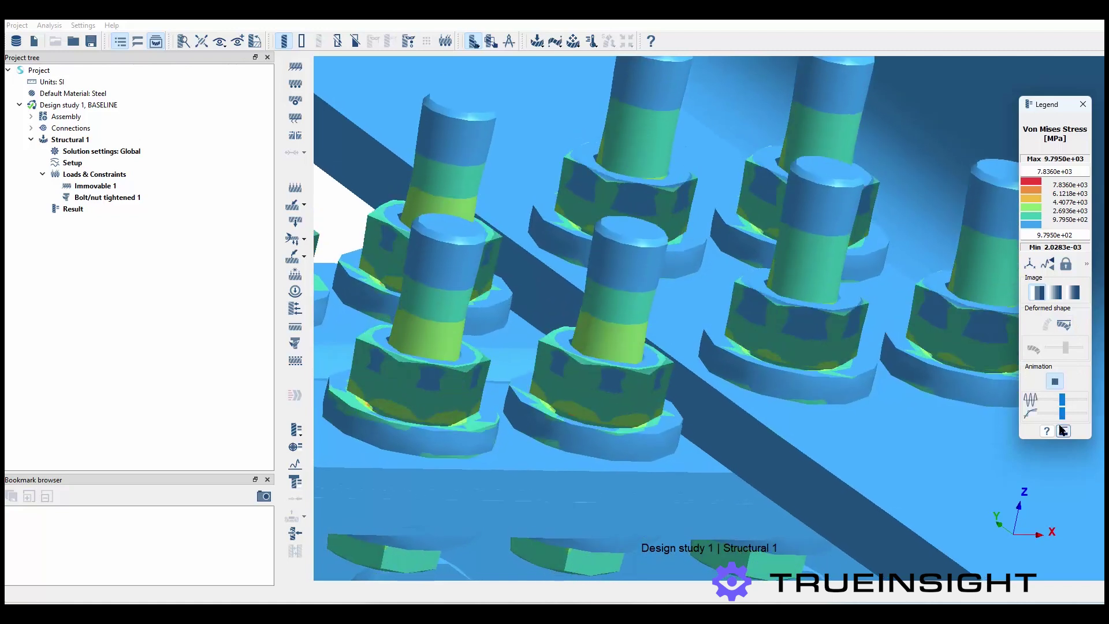
click(1055, 381)
click(1074, 295)
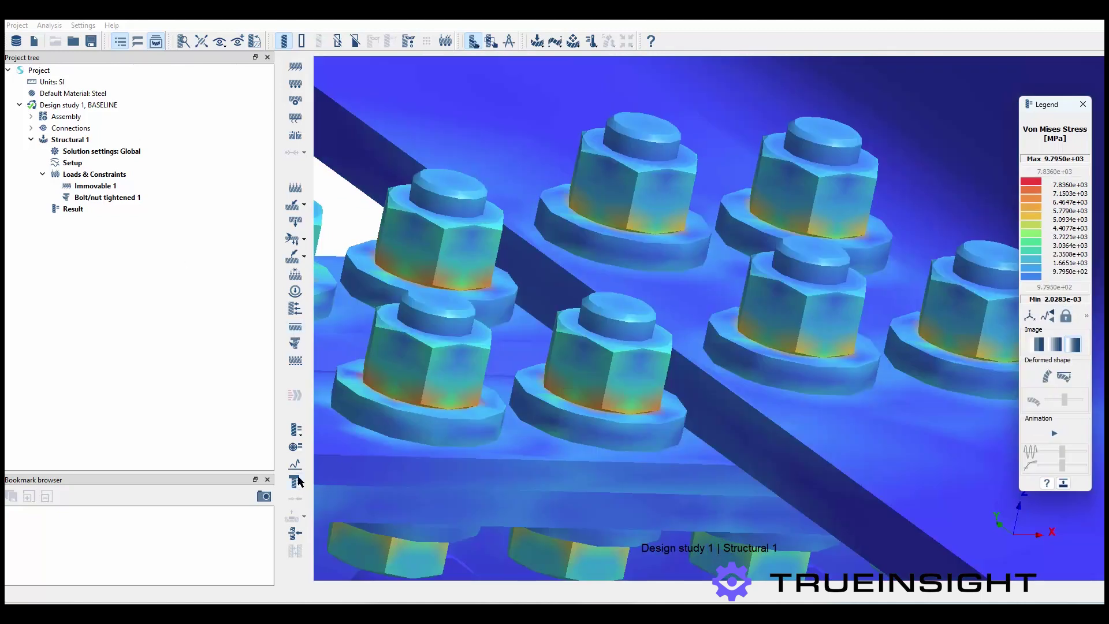
Probe the stress at a point on the lower edge of the front centre nut
click(296, 449)
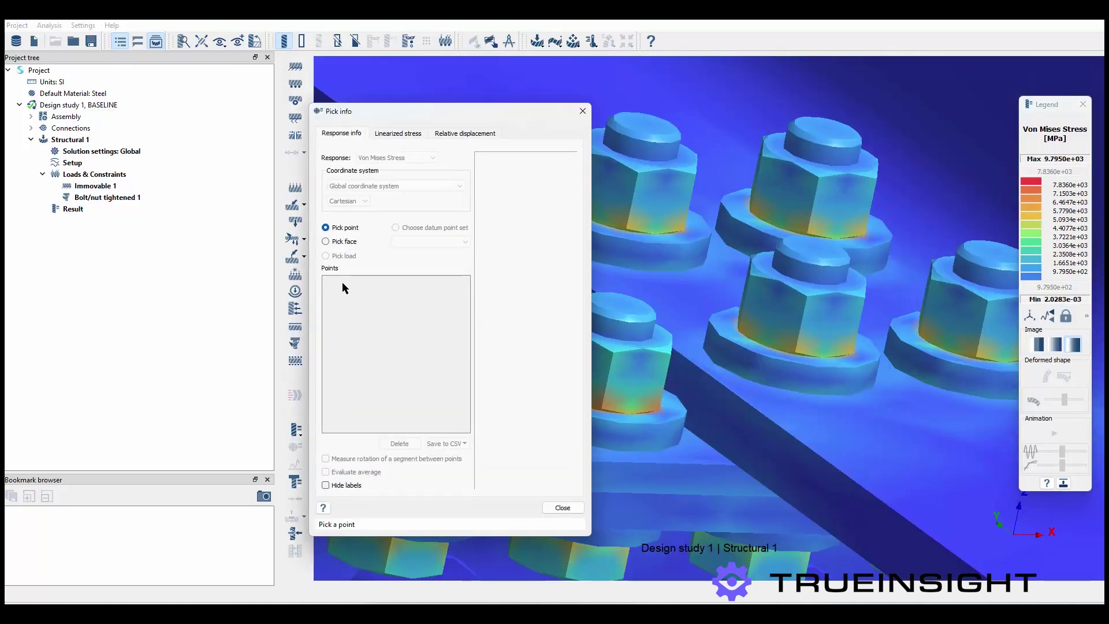
drag(514, 111, 356, 103)
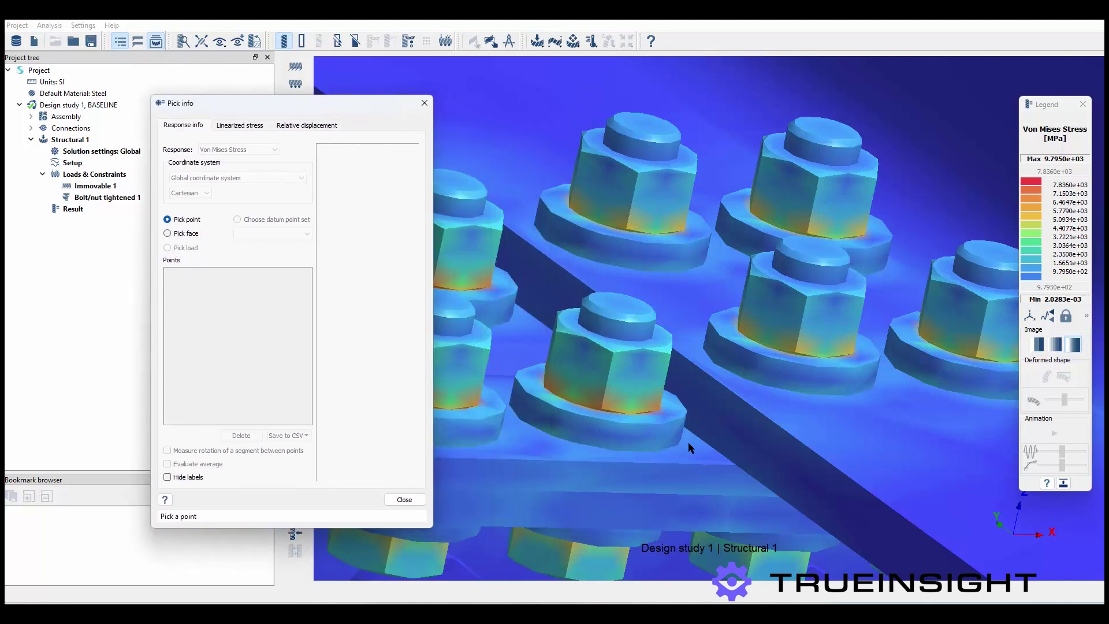
click(603, 410)
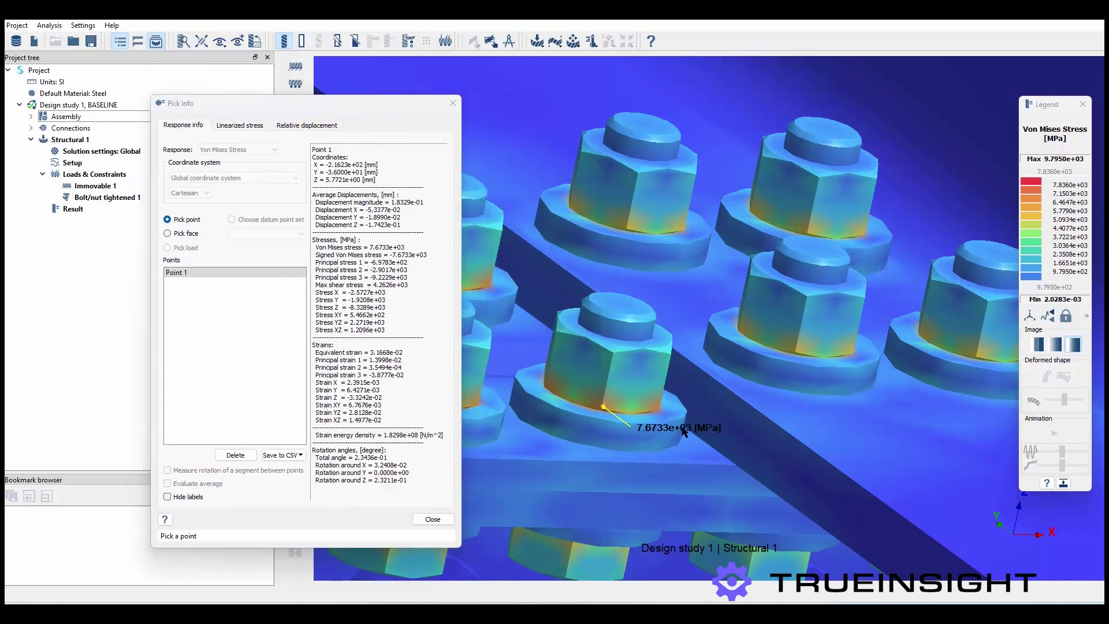
click(440, 519)
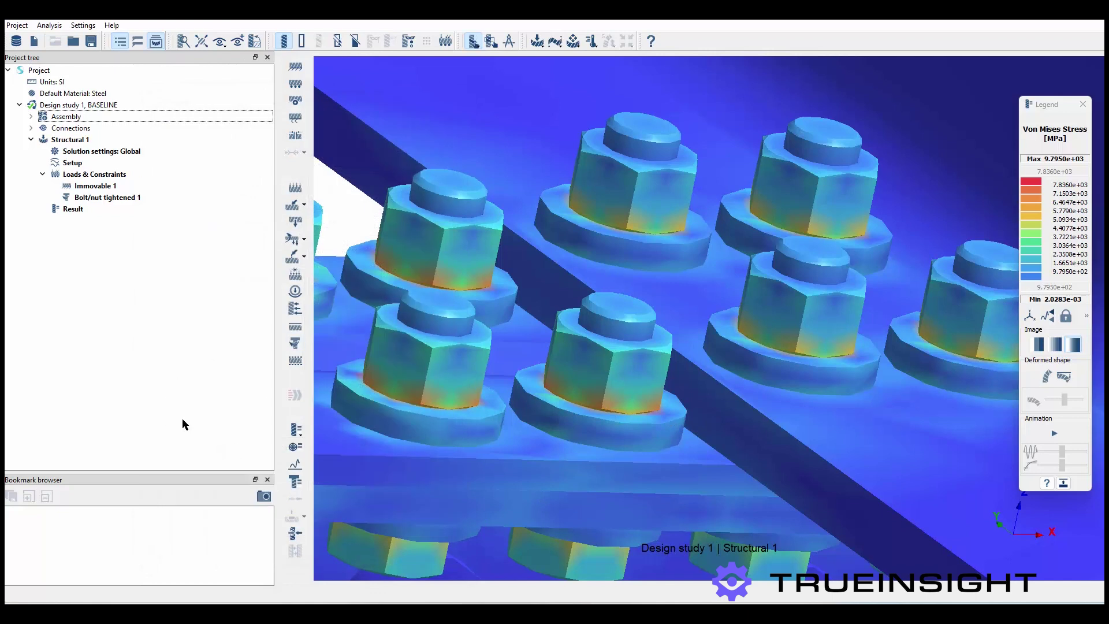
Review the axial forces, shear forces and bending moments of all bolts in an enlarged bolt/nut forces table
click(295, 483)
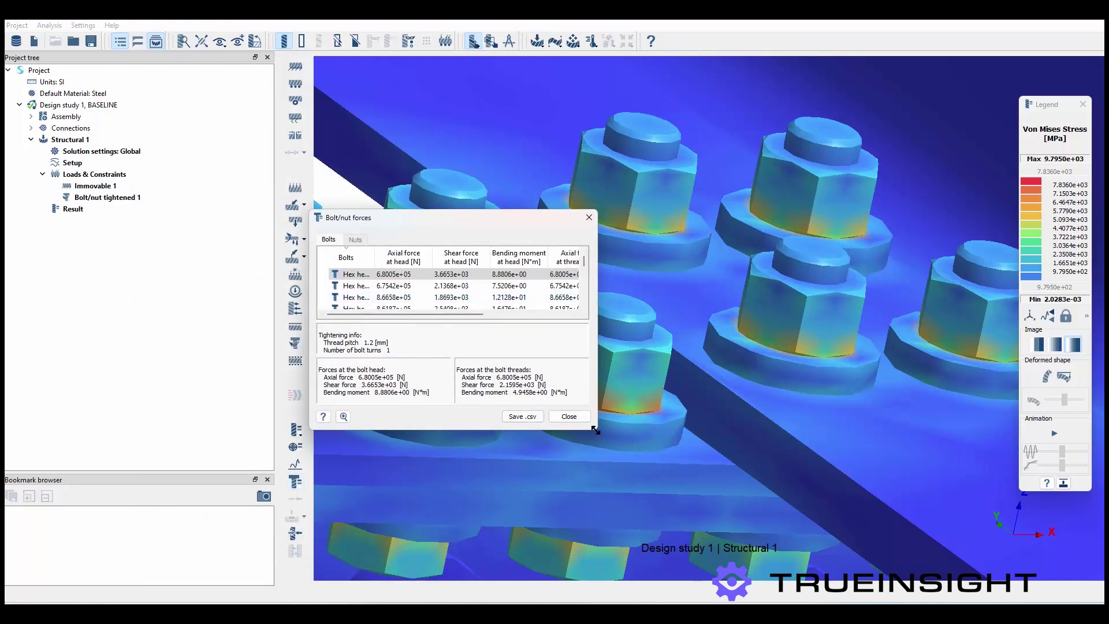
drag(595, 429, 859, 584)
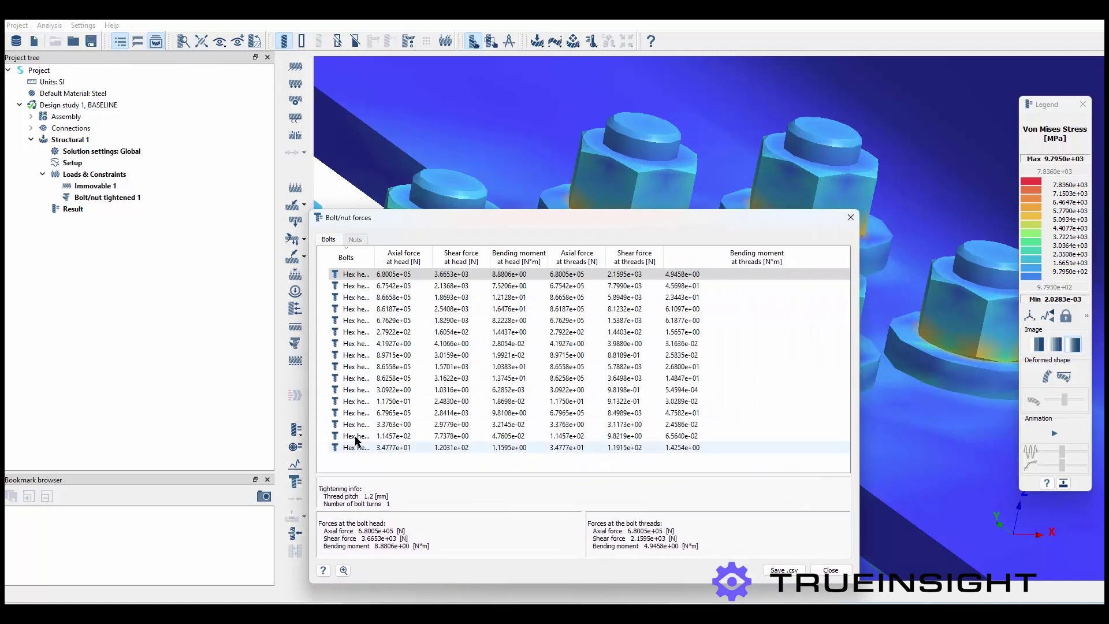
click(432, 257)
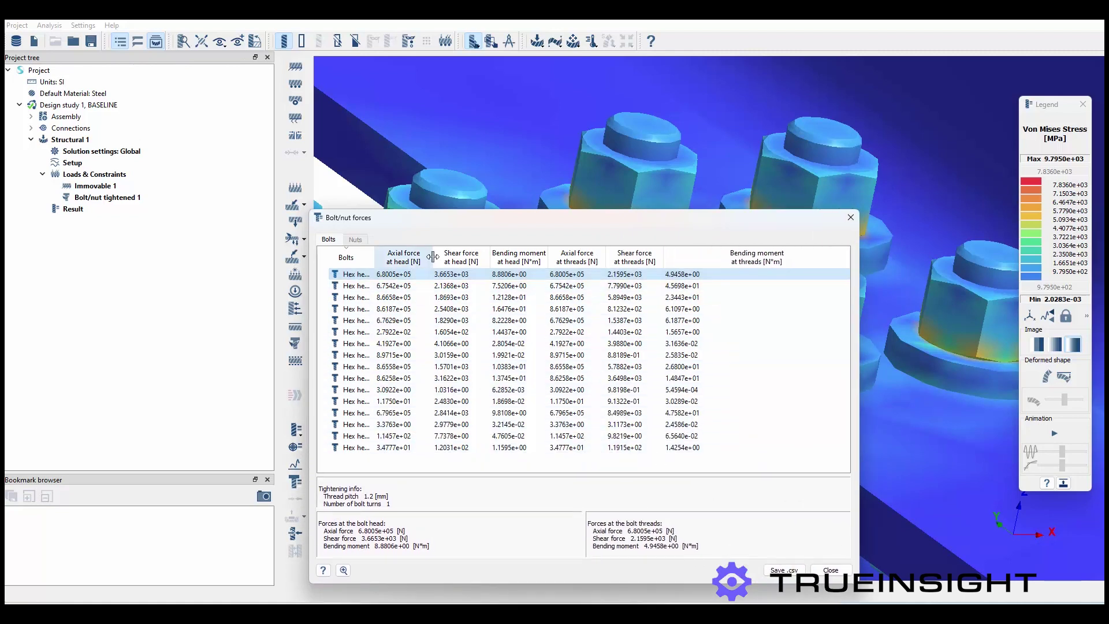
double_click(433, 257)
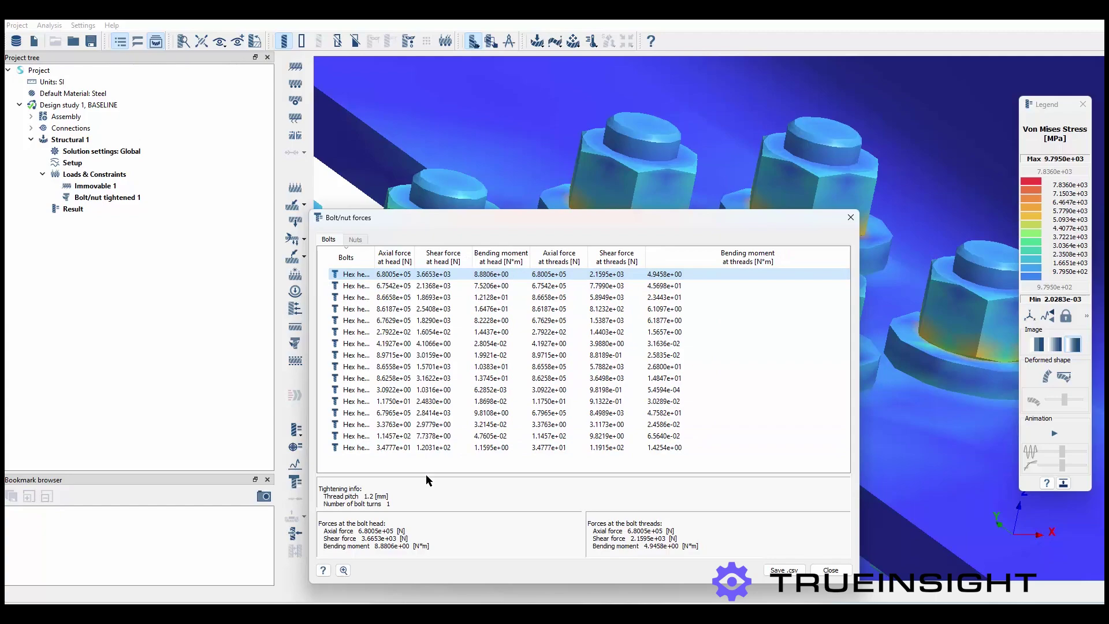
drag(475, 224, 469, 203)
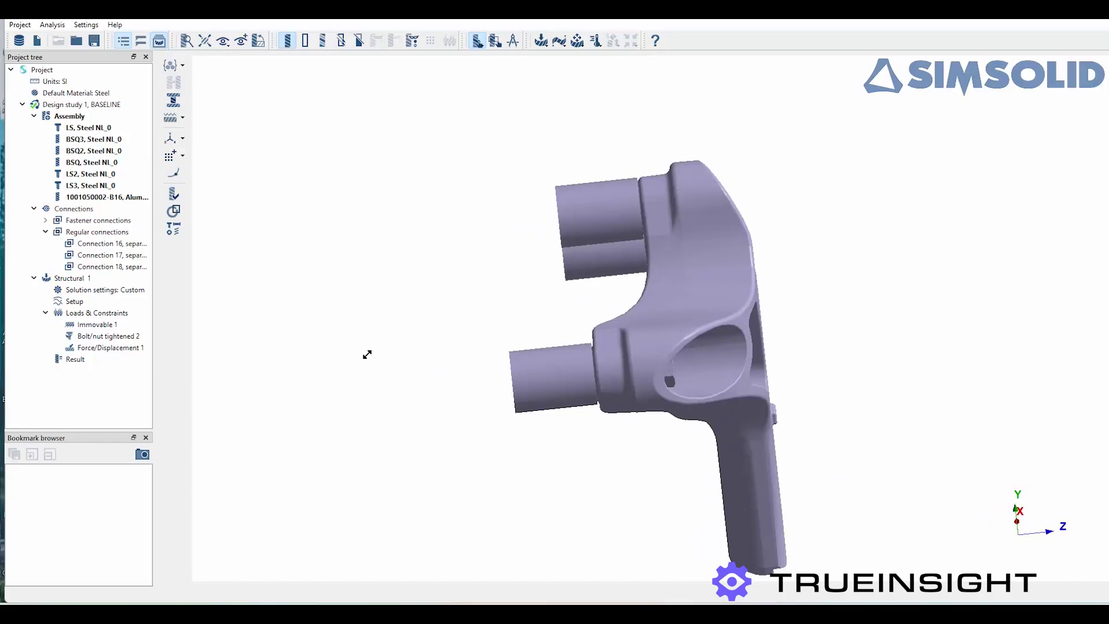
Bookmark an angled view showing the bracket's bolt heads and ribbed face, and name it First View
drag(366, 354, 412, 315)
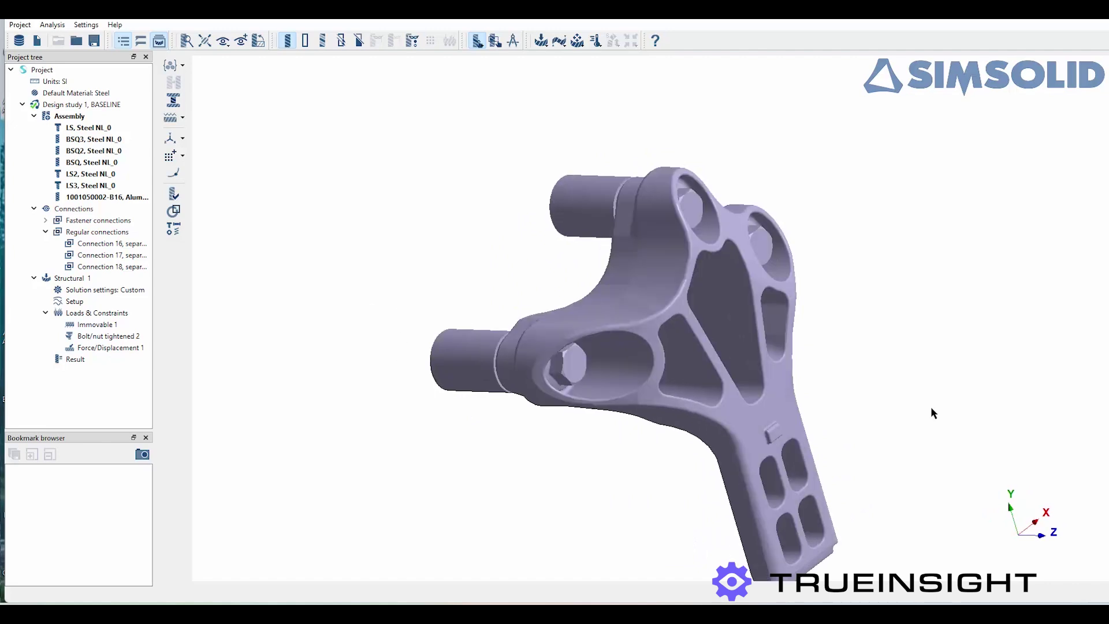
right_drag(878, 359, 858, 333)
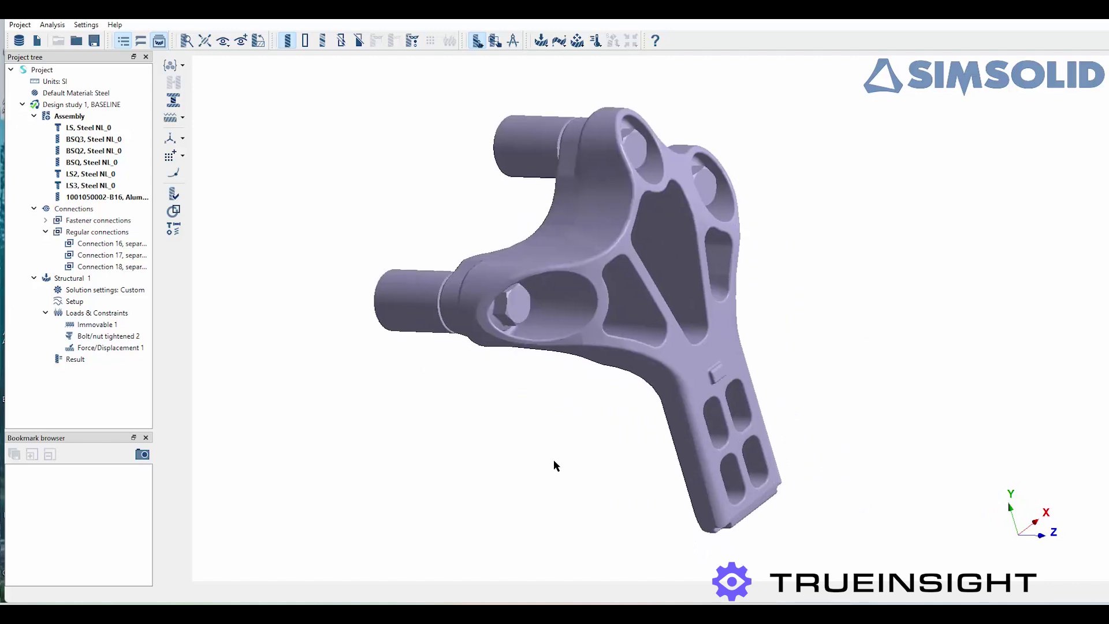
click(142, 455)
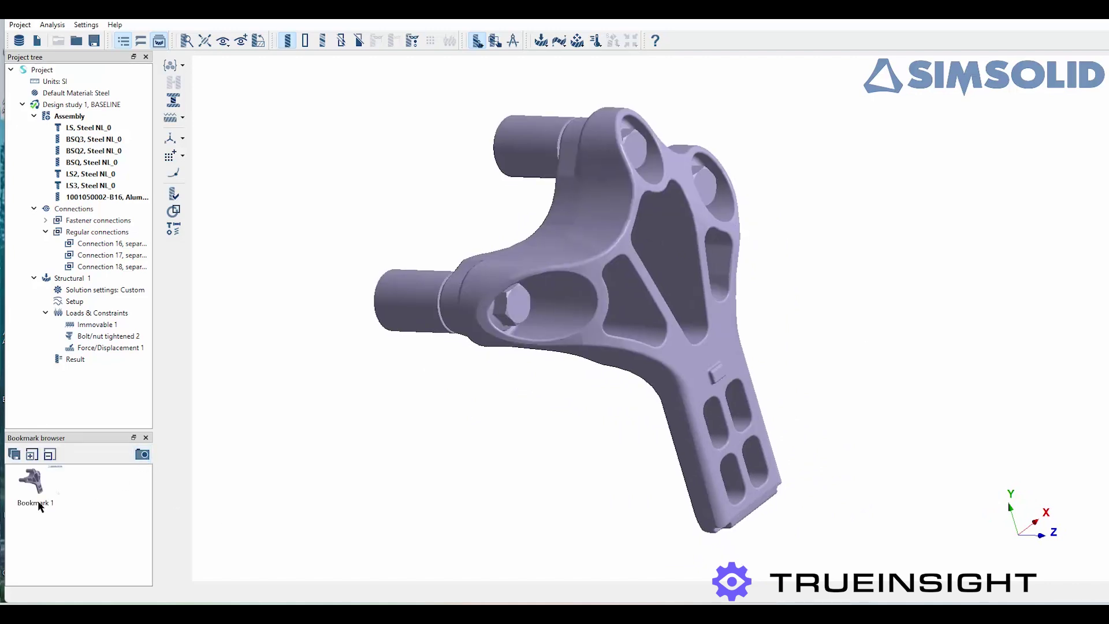
right_click(38, 506)
click(76, 412)
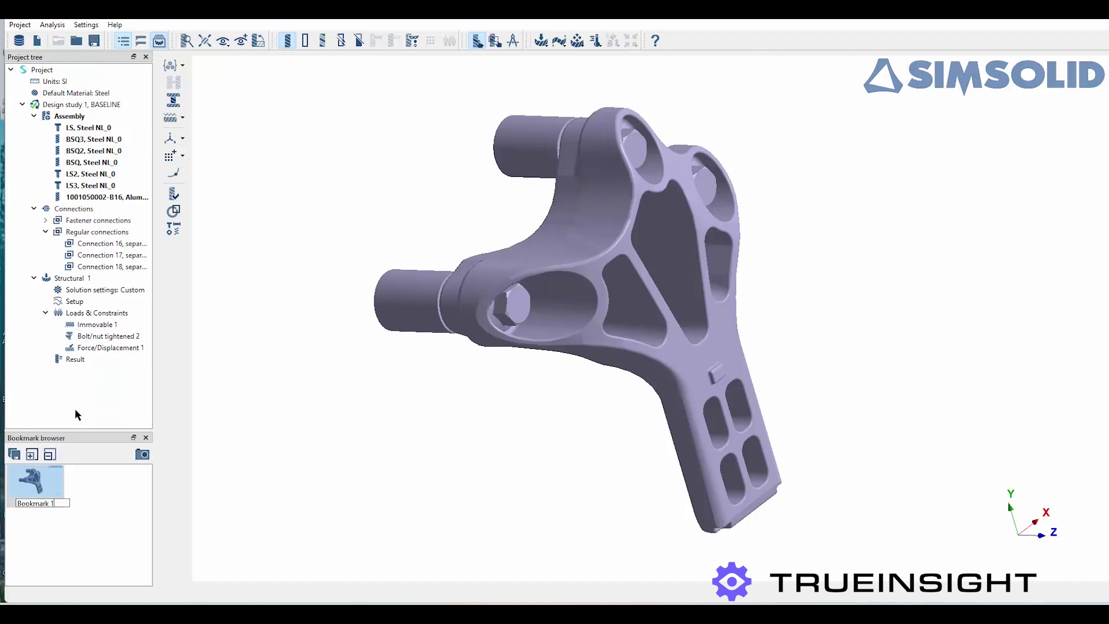
text(First View)
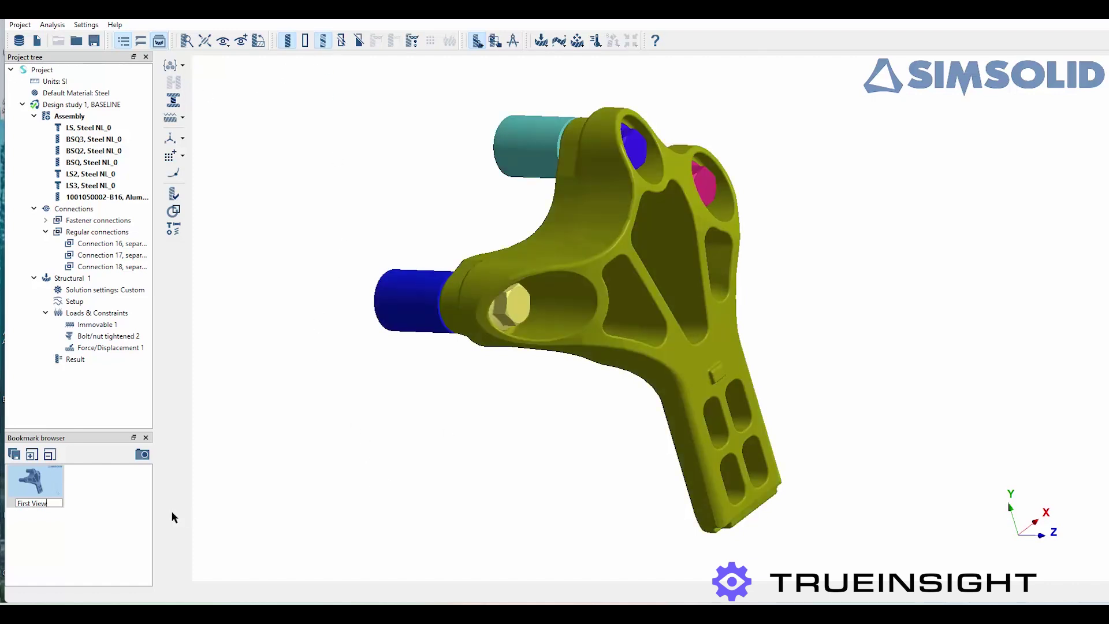
Bookmark the same bracket view with its parts shown in different colours, and name it Colored Version
click(138, 500)
click(142, 454)
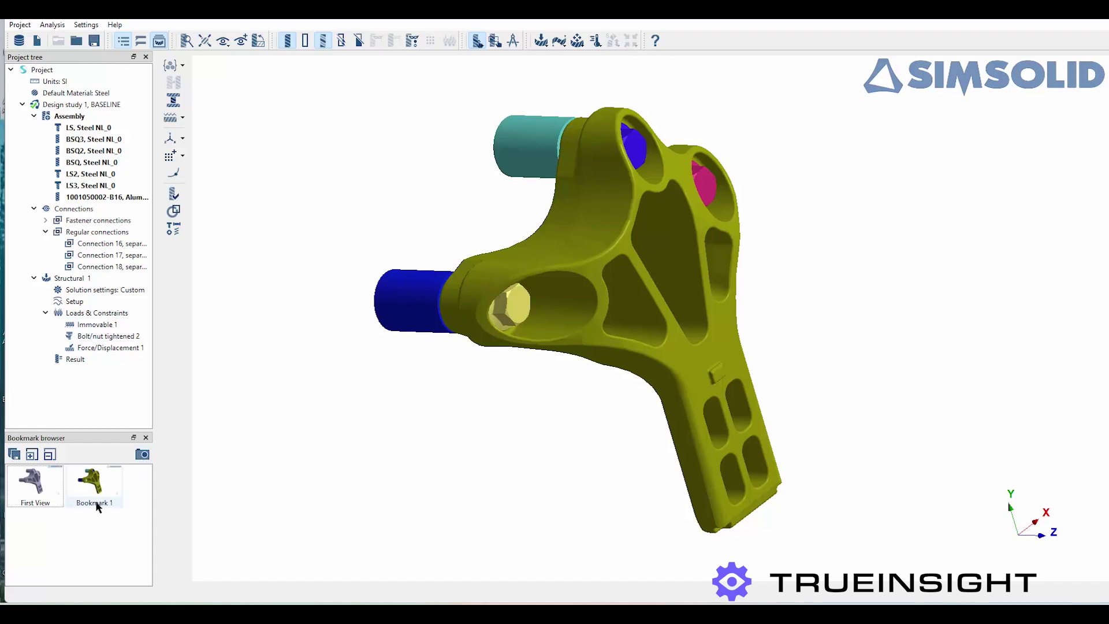
right_click(99, 502)
click(123, 414)
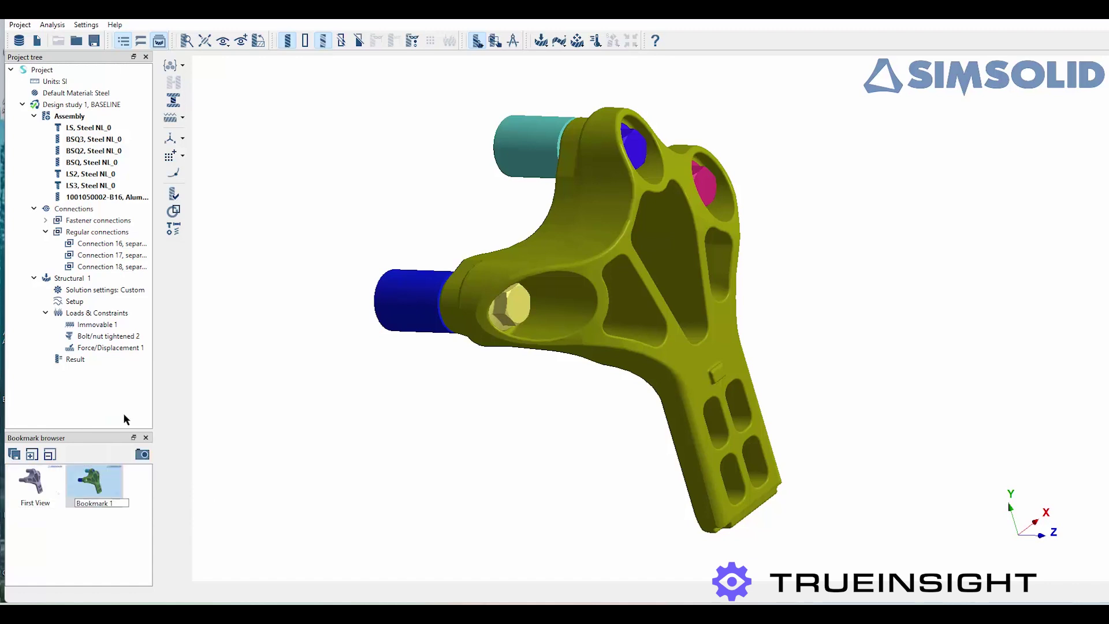
key(ctrl+a)
text(Colored Version)
click(262, 514)
Collapse the connections and display the Immovable 1 constraint with the structural loads, viewing the bracket from its sleeve side
middle_drag(431, 394, 578, 407)
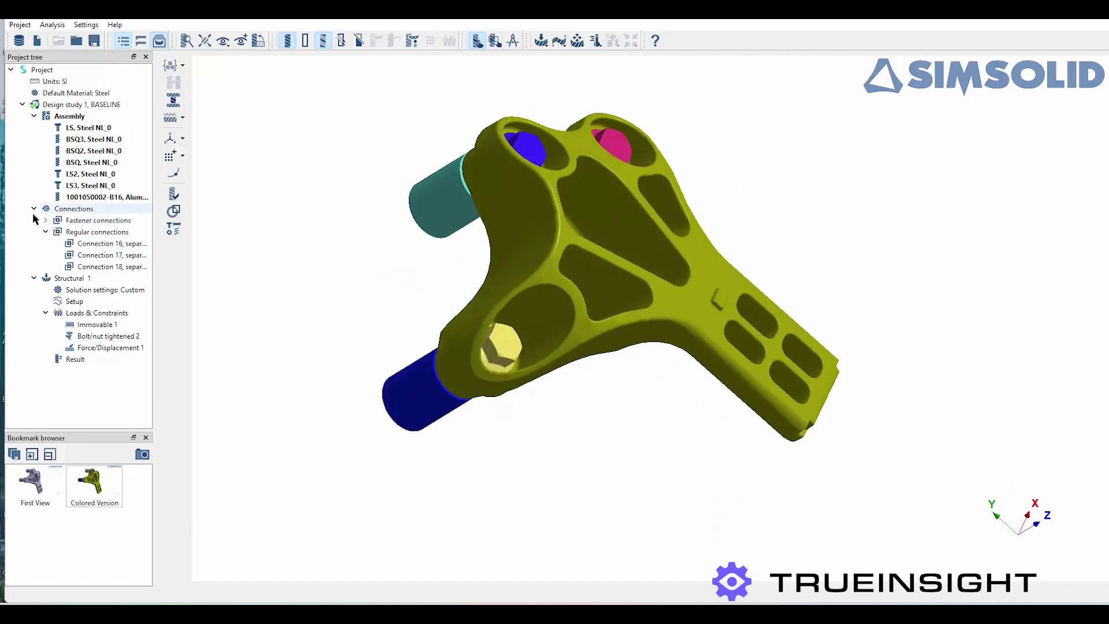
double_click(64, 209)
click(95, 266)
middle_drag(481, 284, 877, 269)
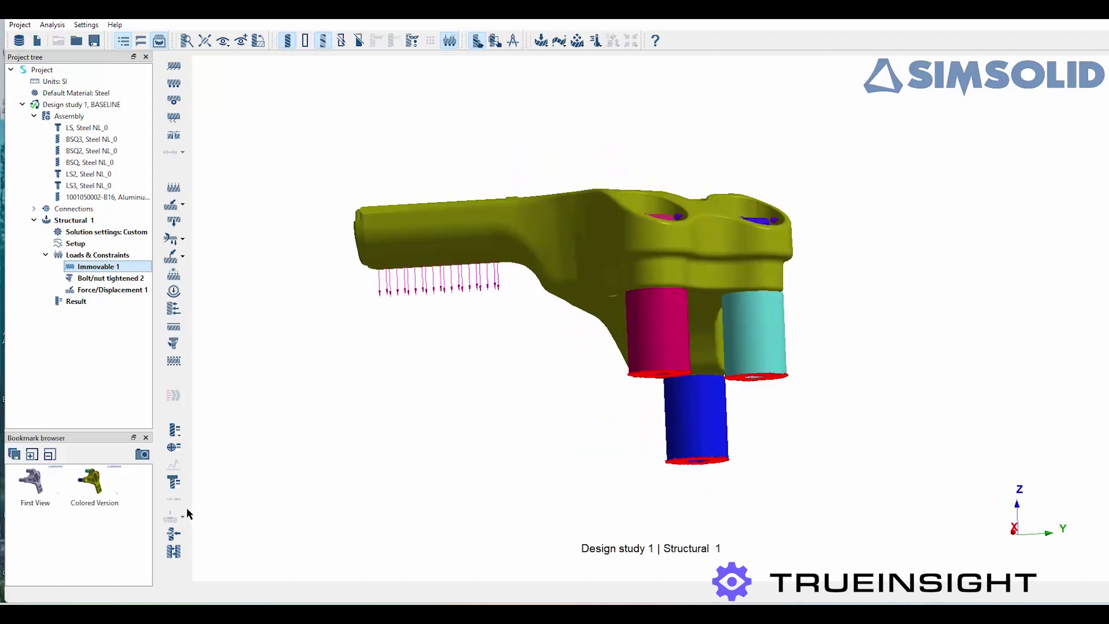
middle_drag(513, 376, 836, 365)
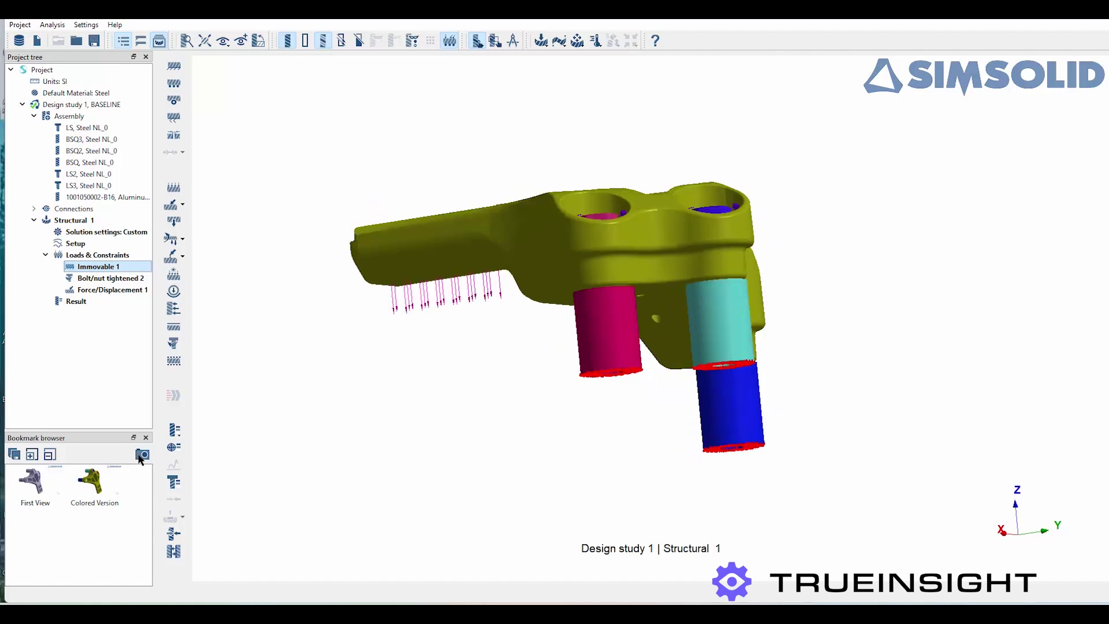
Bookmark the view showing the bracket's loads and supports, and name it Loads and Constraints
right_click(40, 531)
click(68, 440)
text(Loads an)
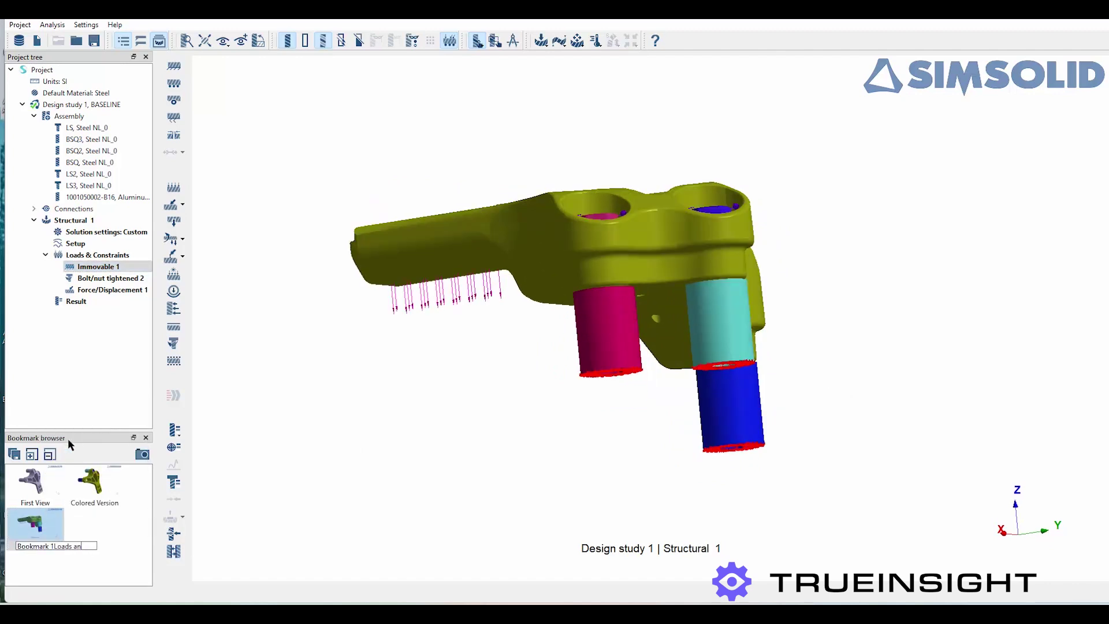
key(ctrl+a)
text(Loads and Constraints)
click(181, 468)
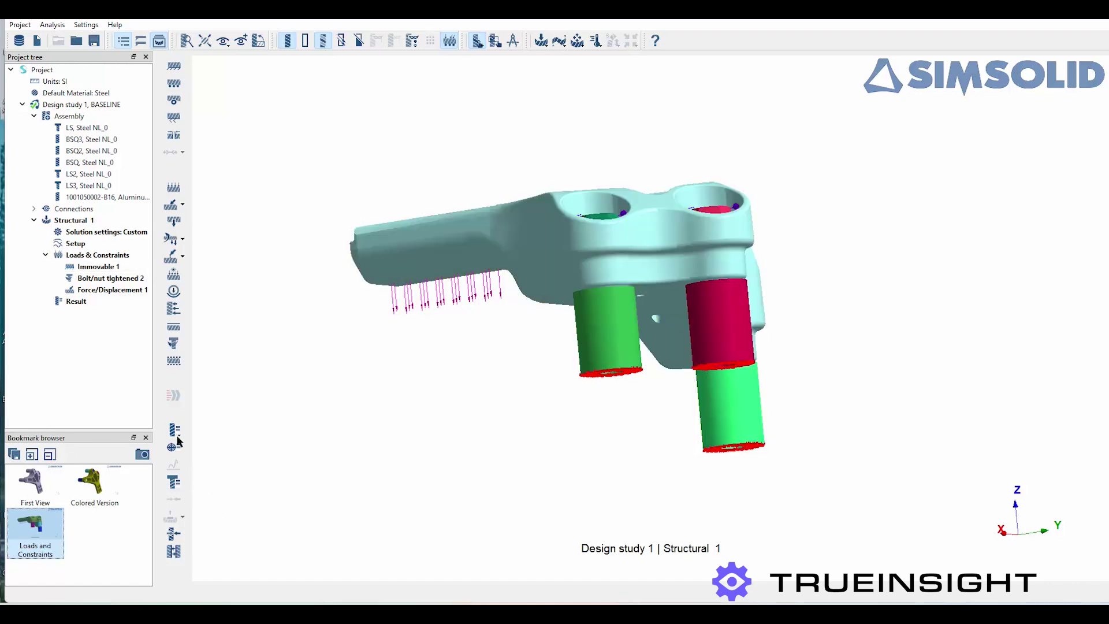
Display the Von Mises stress results on the bracket assembly in an angled view that shows the bolt heads
click(173, 430)
mouse_move(231, 444)
click(306, 500)
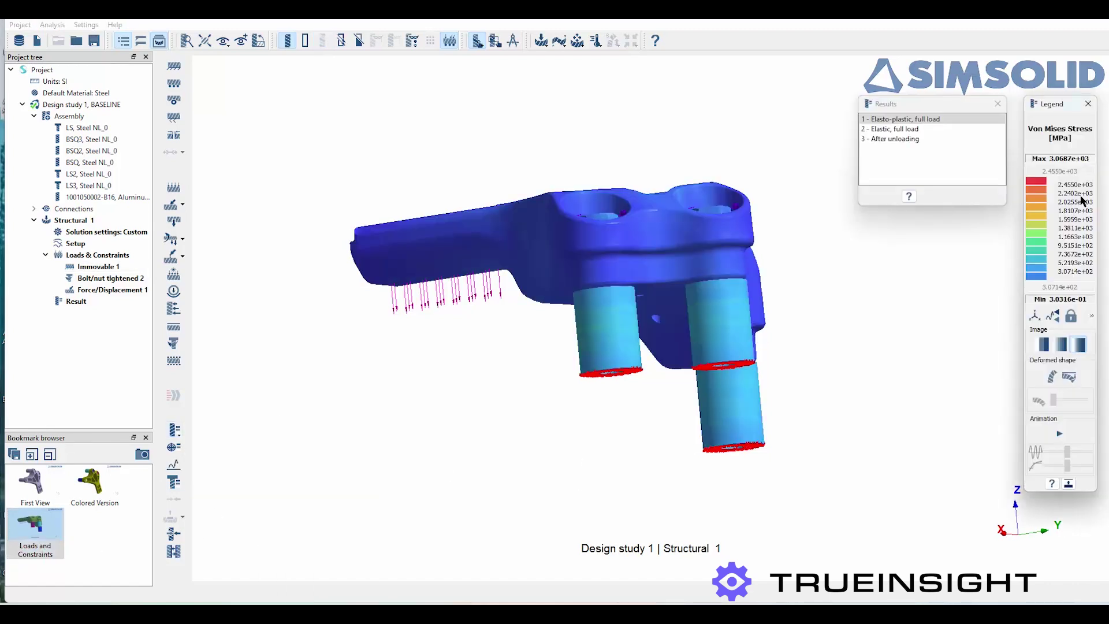
drag(1043, 111, 869, 139)
drag(559, 415, 572, 465)
Bookmark the bracket's stress contour view and name it Von Mises Stress
click(143, 455)
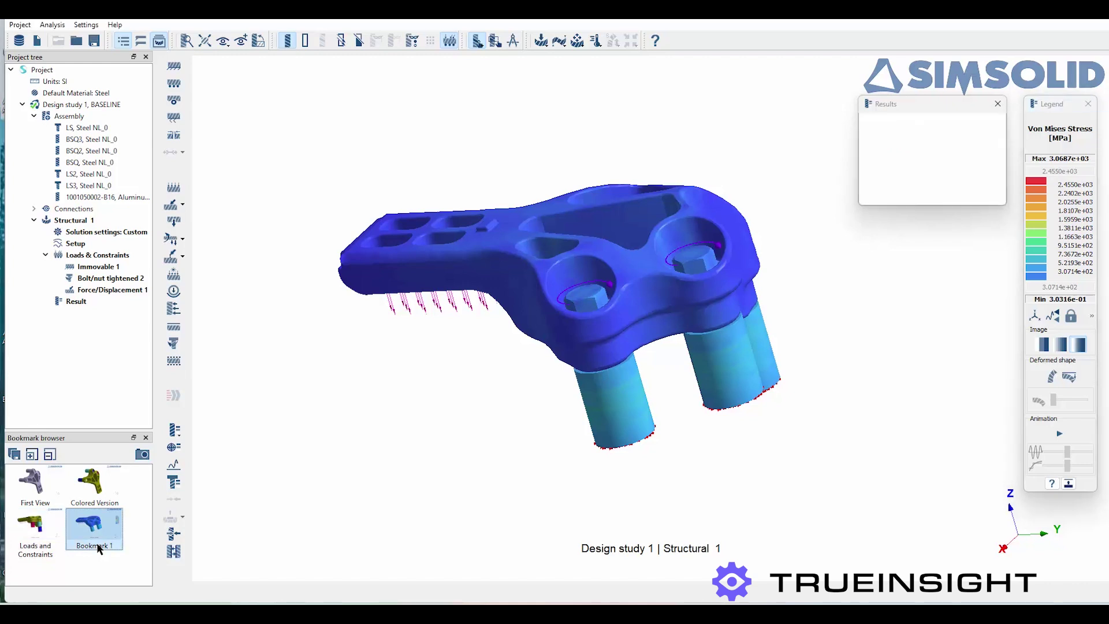
right_click(100, 549)
click(131, 456)
text(Von Mises S)
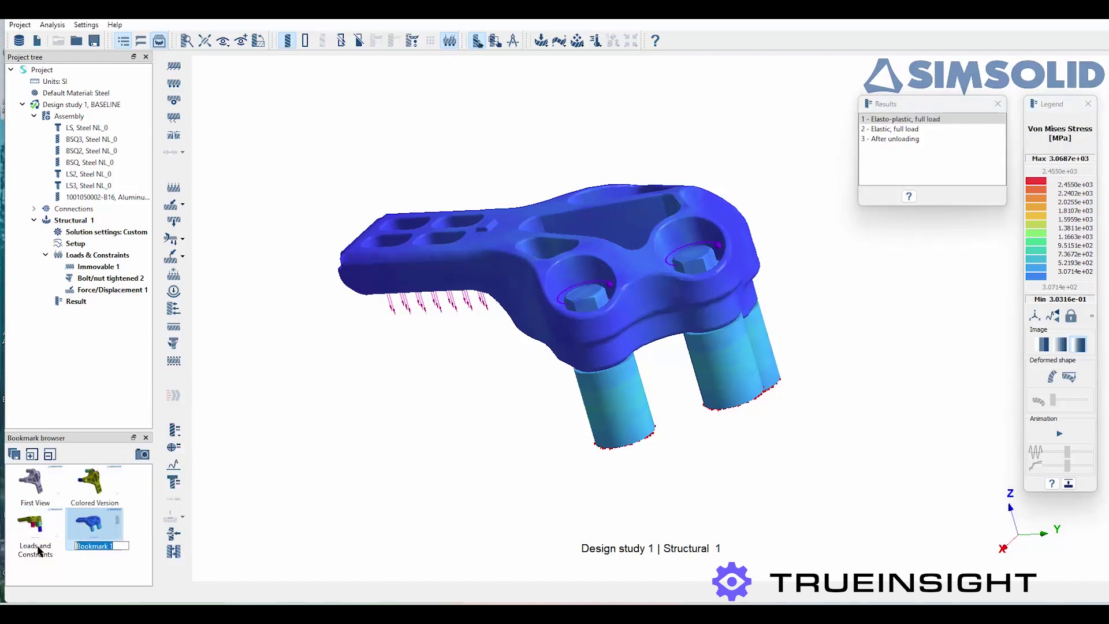
text(tress)
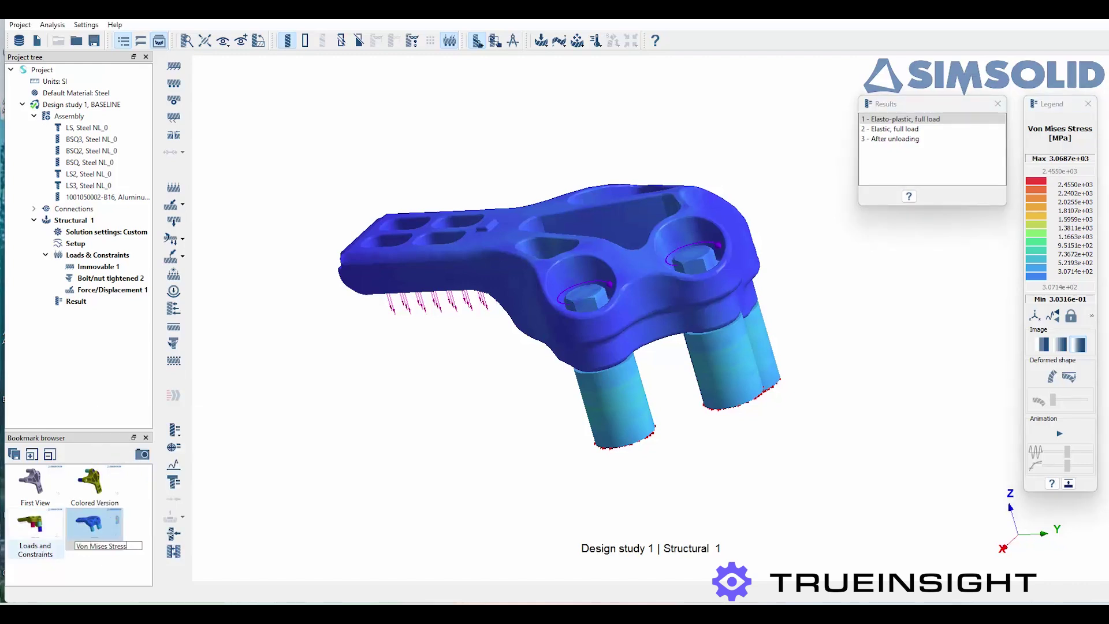
click(132, 576)
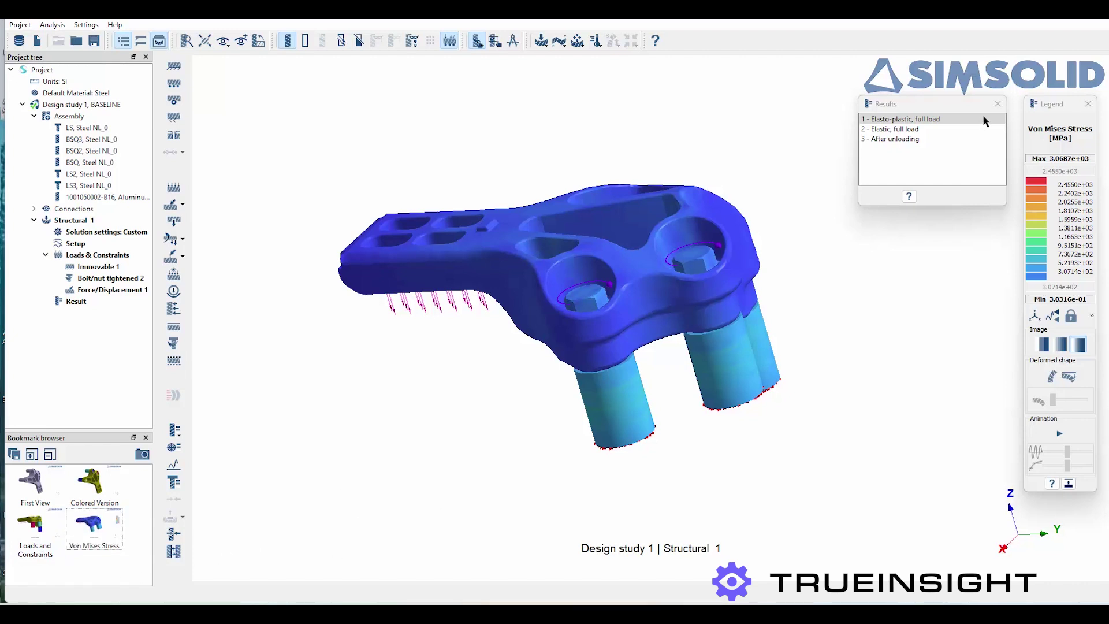
Close the stress results and hide the aluminum bracket part so that only the bolts and sleeves are displayed
click(998, 104)
click(639, 313)
right_click(643, 313)
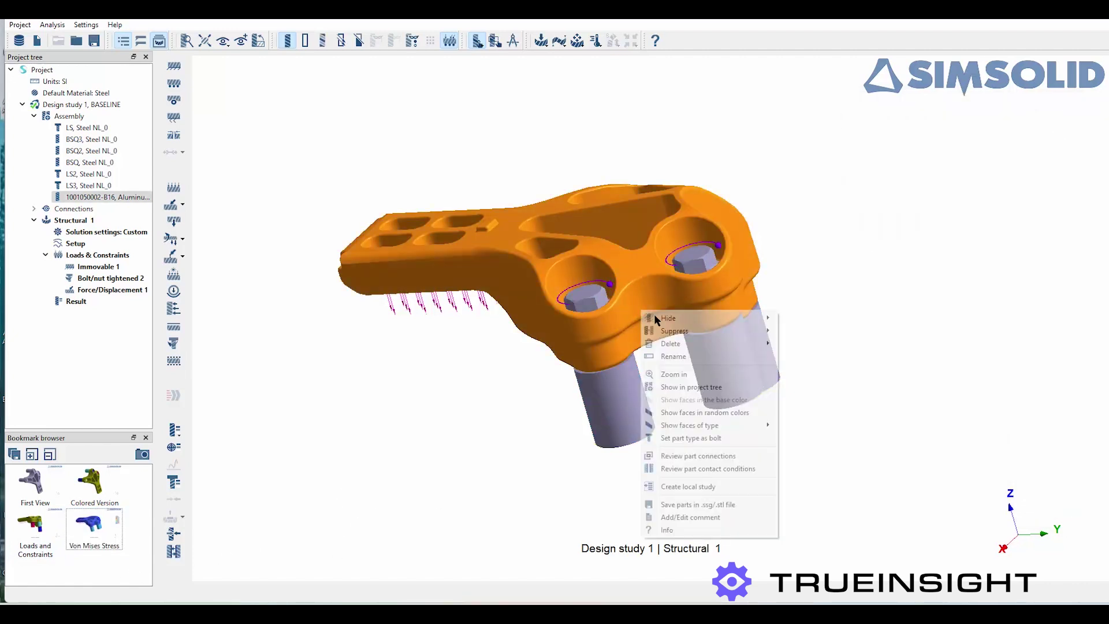
mouse_move(658, 318)
click(805, 318)
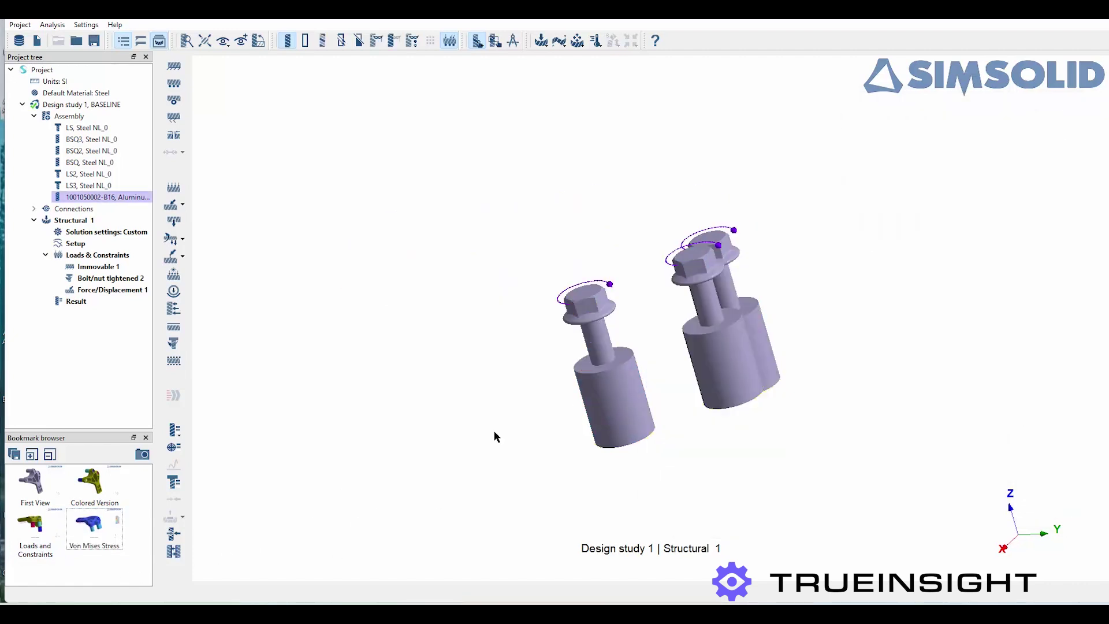
Display the Von Mises stress on the three bolts and sleeves in an enlarged side view
click(179, 434)
mouse_move(220, 445)
click(303, 440)
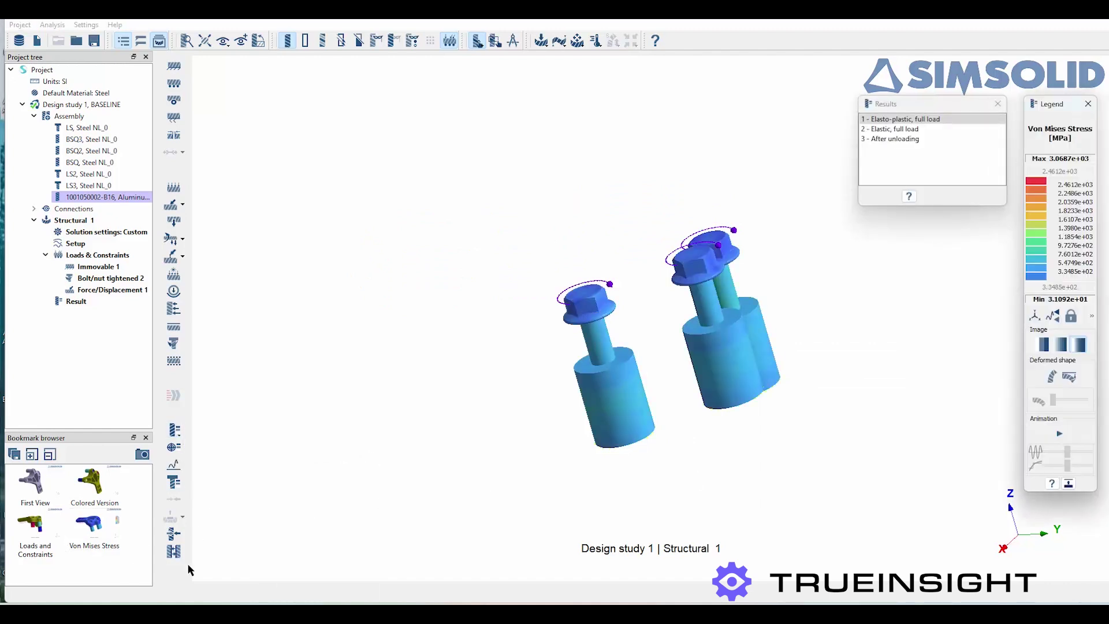
scroll(808, 466, up, 6)
right_drag(776, 516, 764, 495)
drag(763, 495, 507, 460)
Bookmark the stress view of the three bolts, name it Bolts, and close the stress results
click(143, 455)
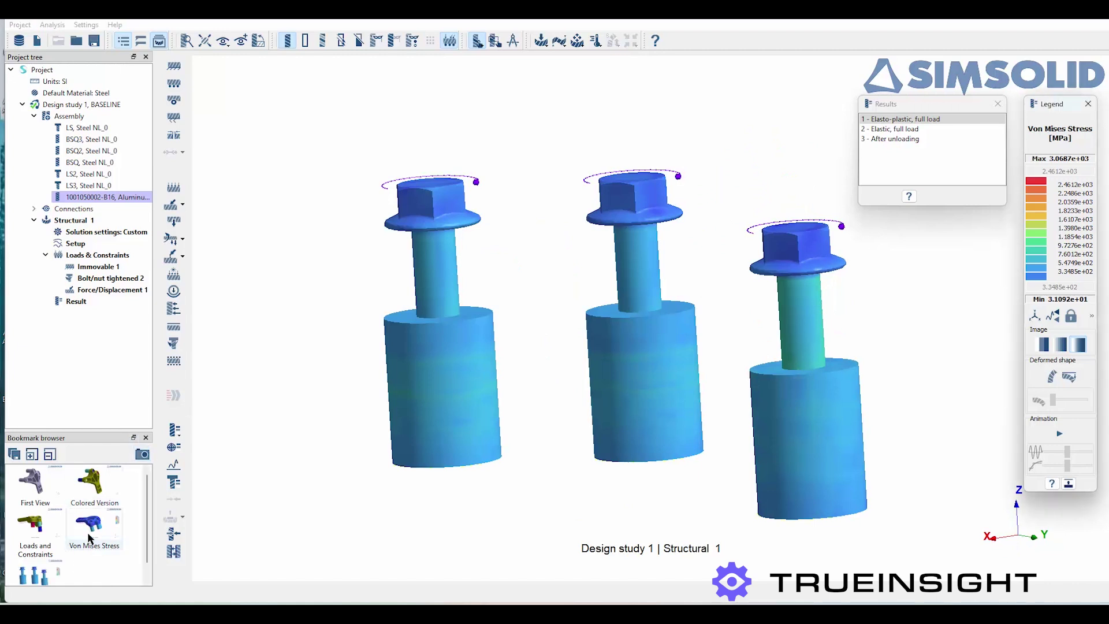
right_click(40, 568)
click(84, 478)
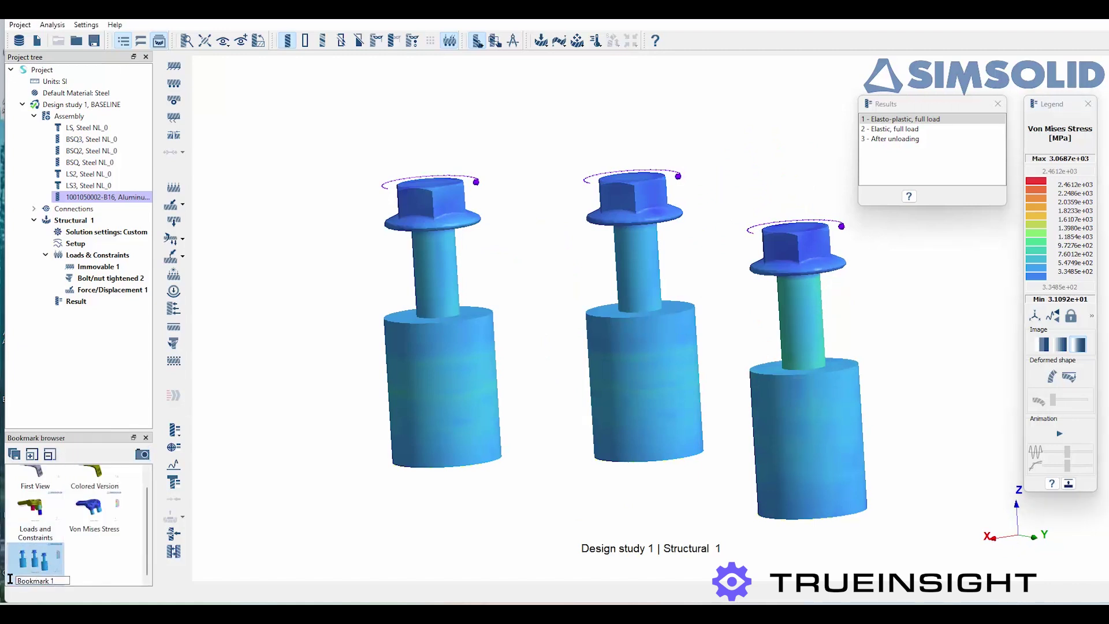
text(Bolts)
click(997, 103)
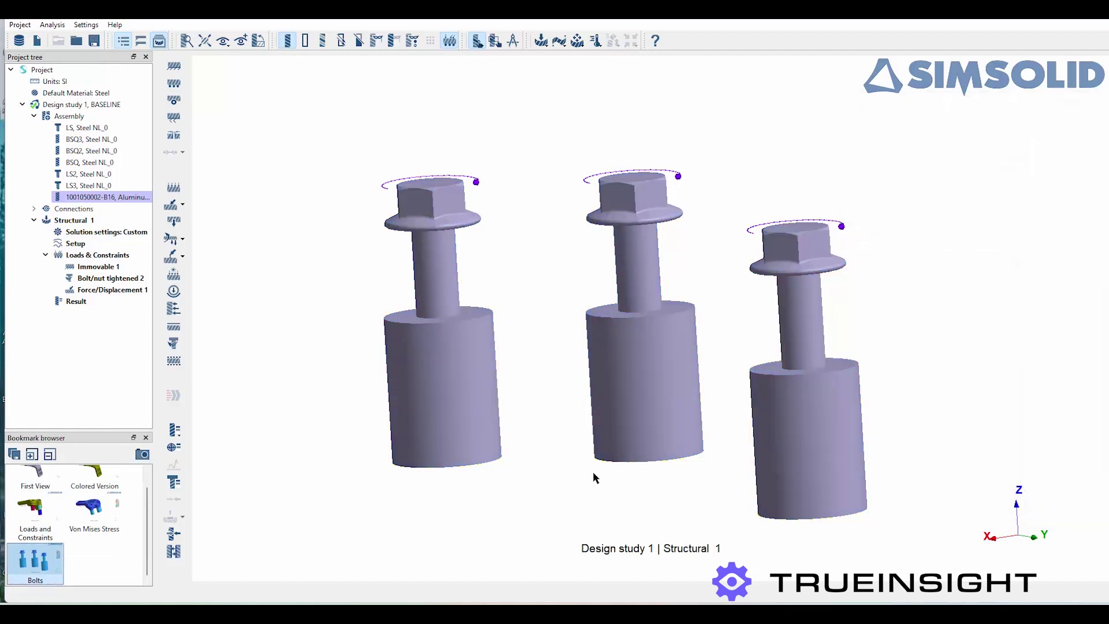
Recall the First View, Colored Version, Loads and Constraints, Von Mises Stress and Bolts bookmarks in turn
scroll(593, 471, down, 5)
drag(518, 410, 549, 441)
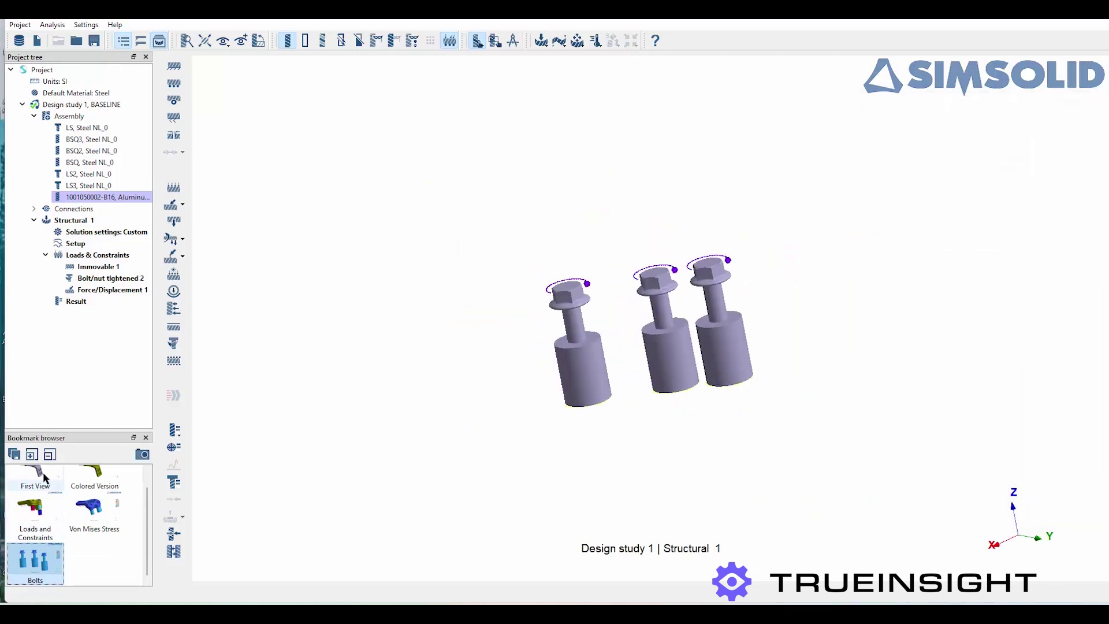
click(45, 478)
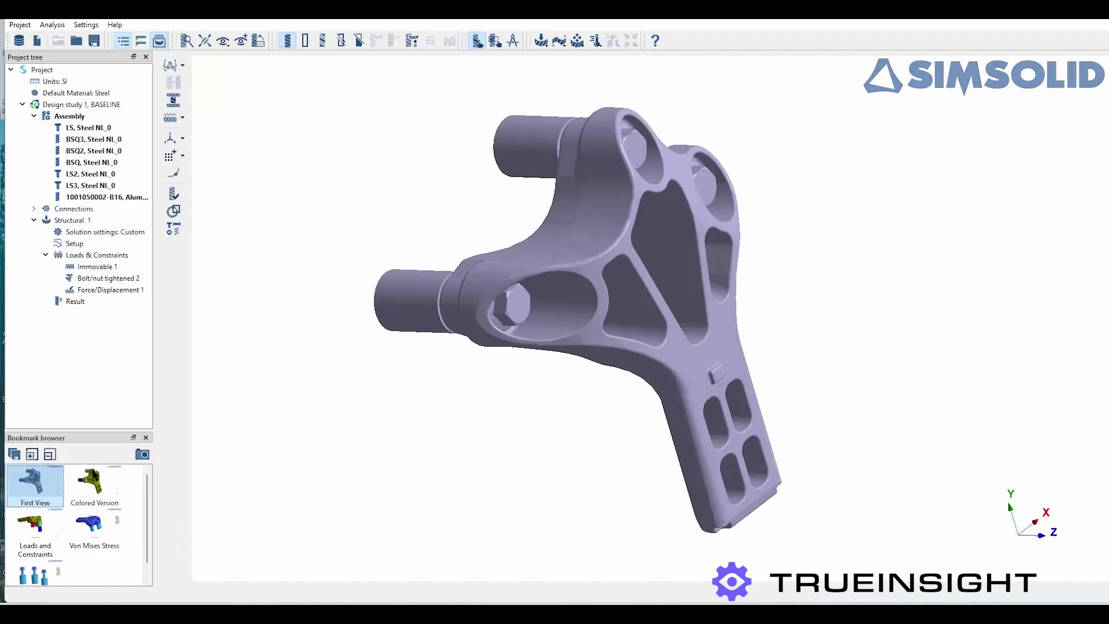
click(94, 479)
click(58, 549)
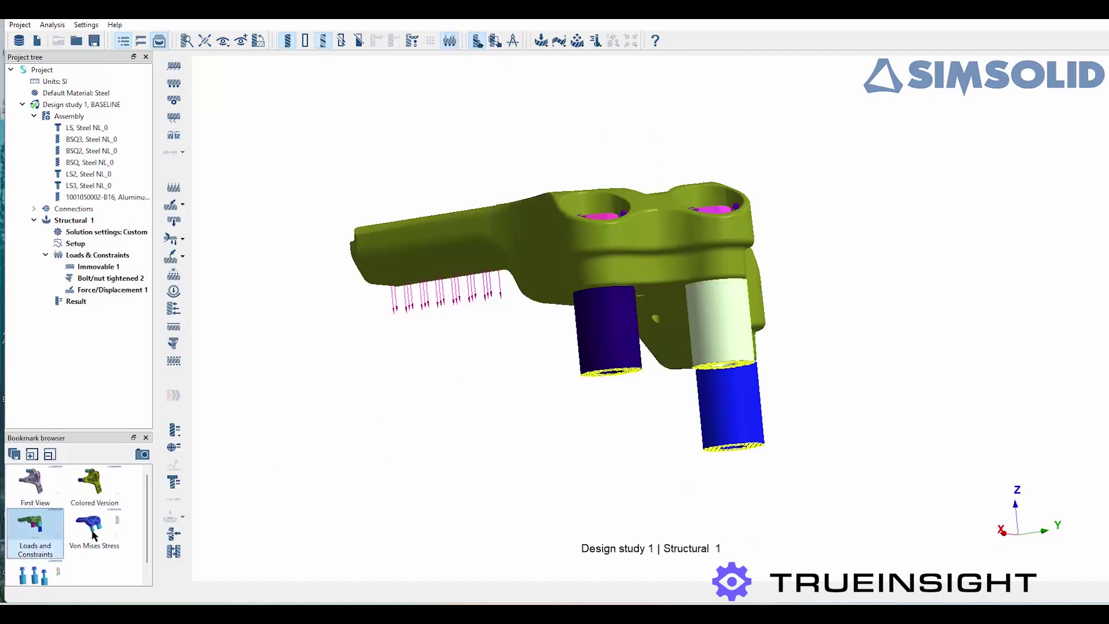
click(93, 539)
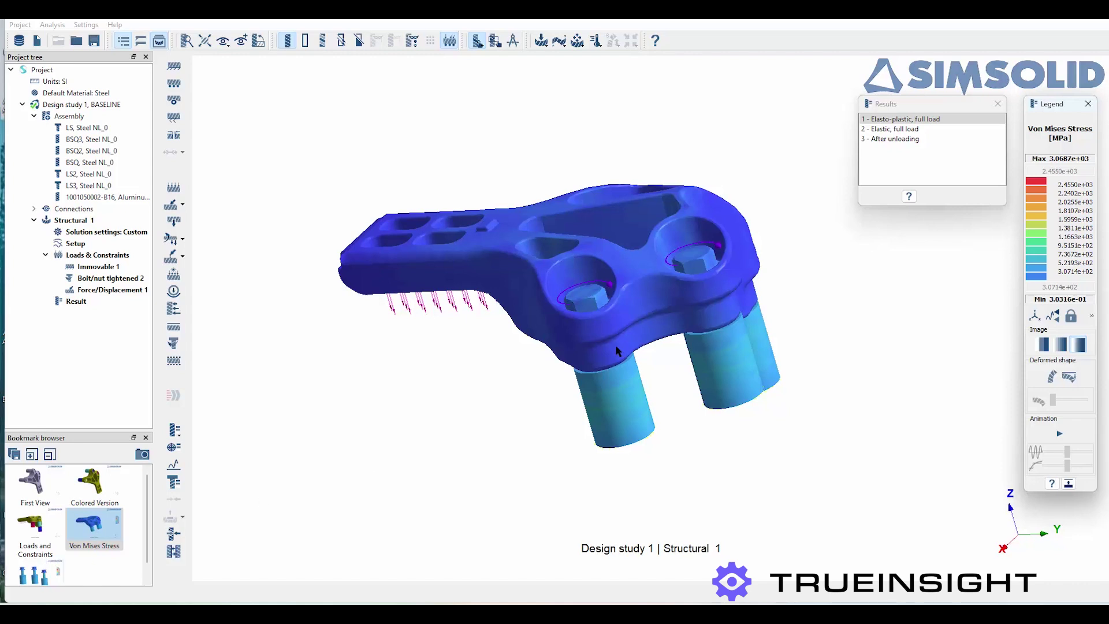
click(38, 573)
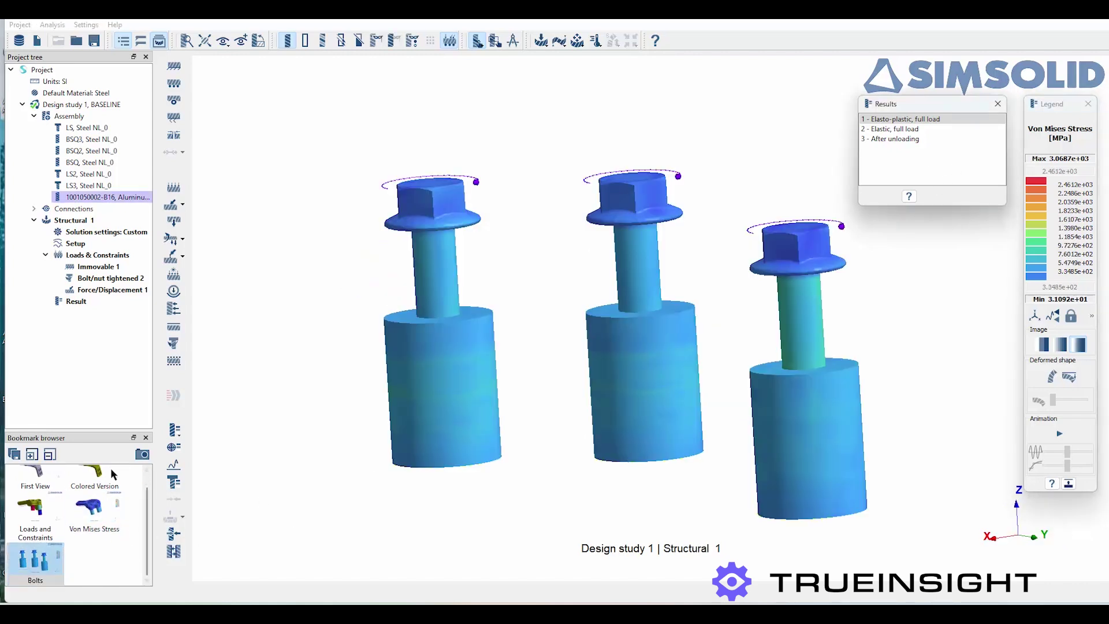